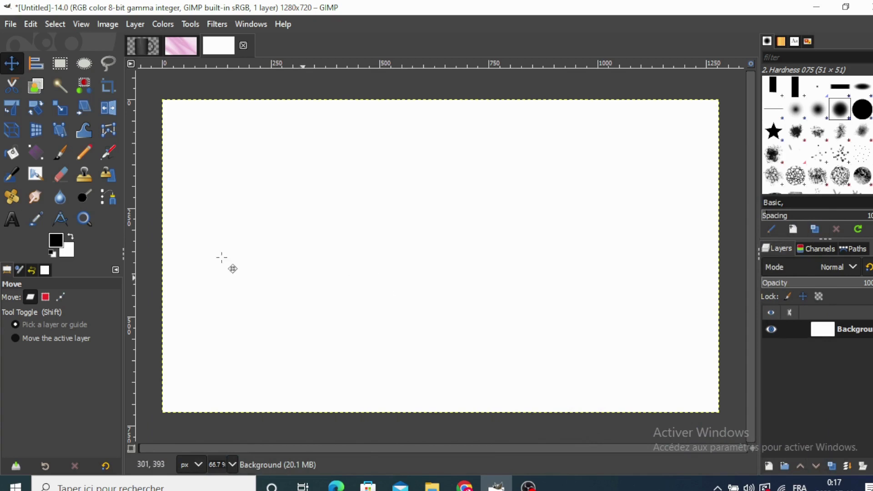
Add a large black Baskerville Old Face 'T' text layer on the right of the canvas.
{"action": "left_click", "coordinate": [12, 220]}
{"action": "mouse_move", "coordinate": [477, 147]}
{"action": "left_mouse_down"}
{"action": "mouse_move", "coordinate": [622, 234]}
{"action": "mouse_move", "coordinate": [652, 395]}
{"action": "left_mouse_up"}
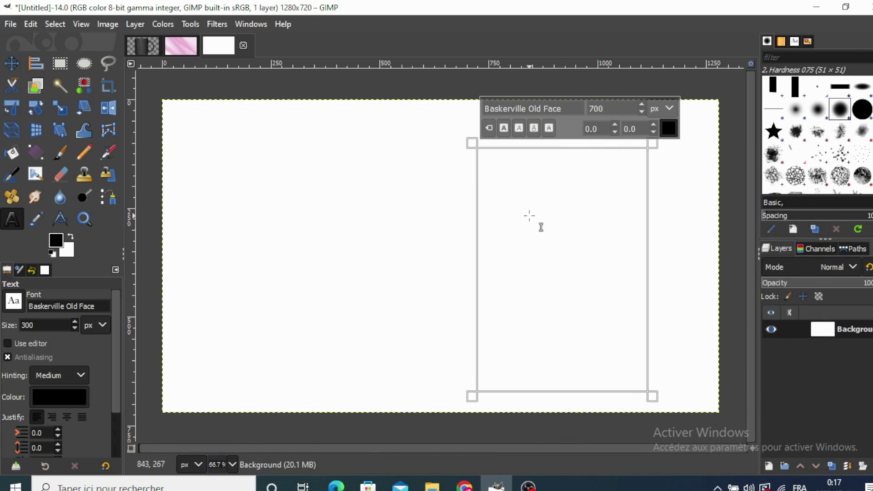
{"action": "type", "text": "T"}
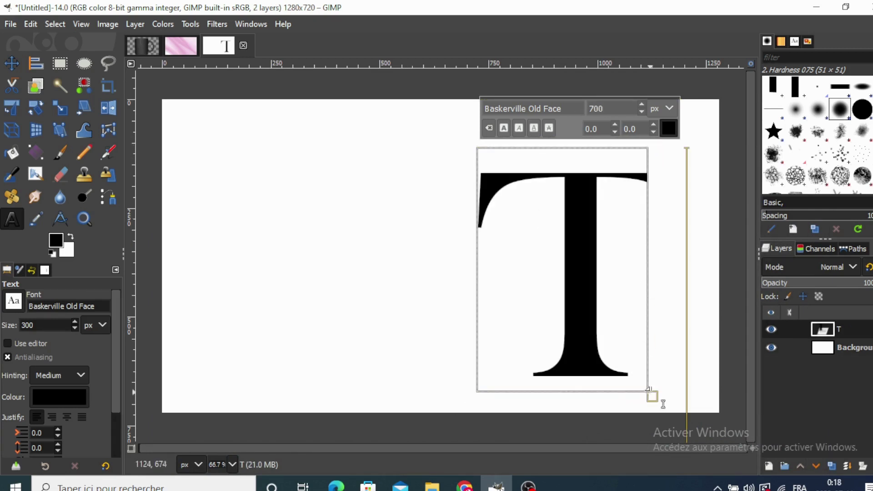
{"action": "left_click_drag", "start_coordinate": [665, 410], "coordinate": [719, 420]}
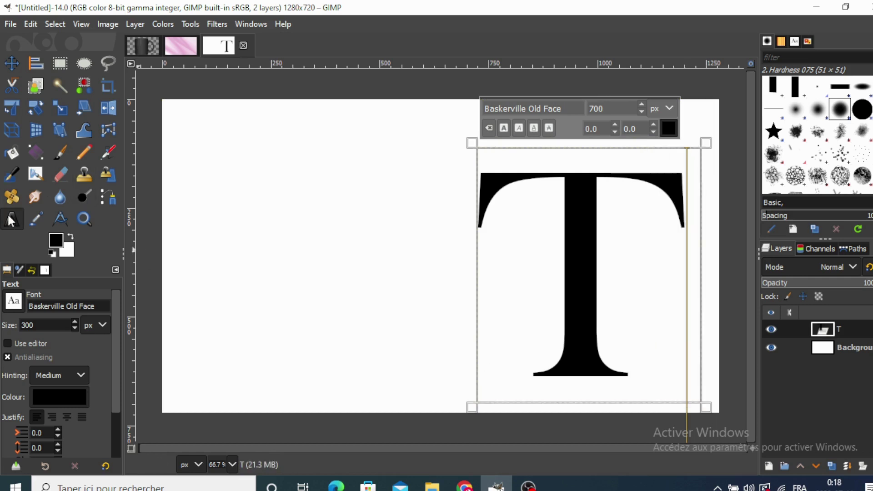
{"action": "left_click", "coordinate": [12, 63]}
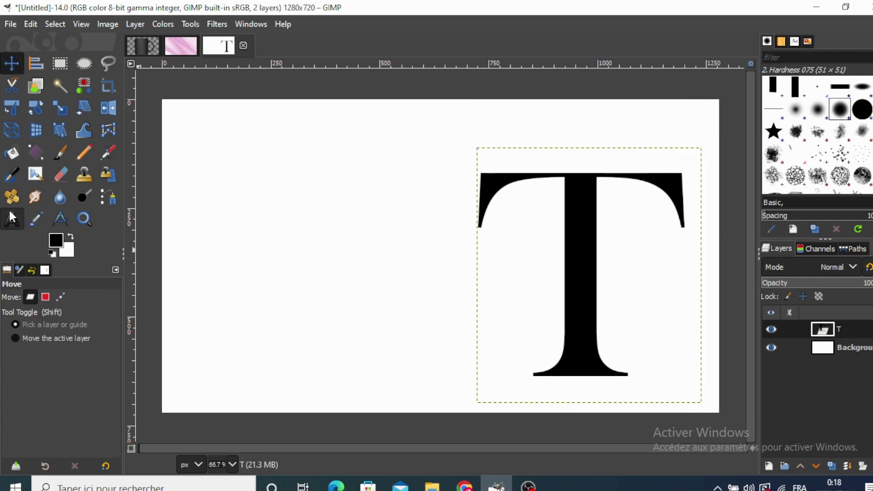
{"action": "left_click", "coordinate": [12, 219]}
Add a matching 300 px 'S' text layer on the left side of the canvas.
{"action": "left_click_drag", "start_coordinate": [206, 158], "coordinate": [413, 417]}
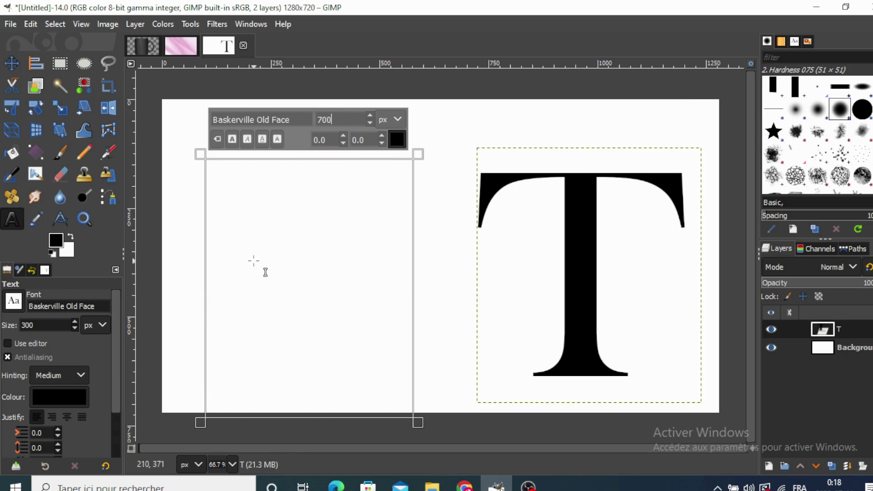
{"action": "type", "text": "S"}
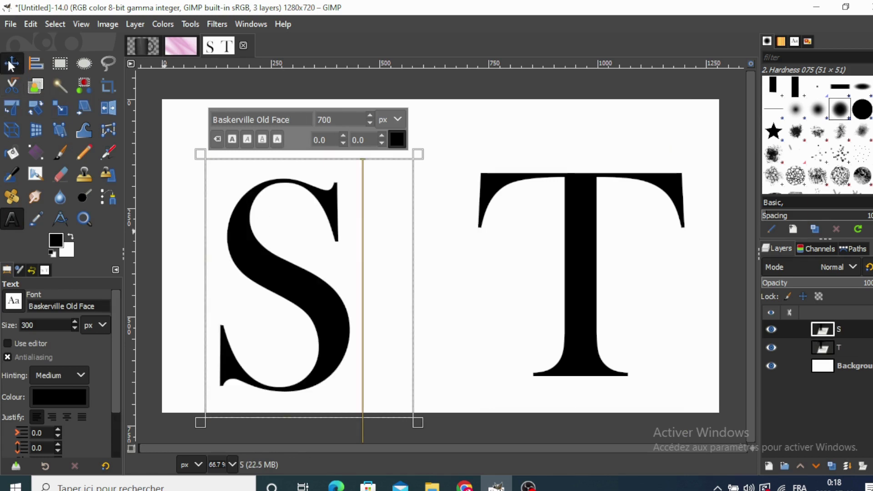
{"action": "left_click", "coordinate": [12, 63]}
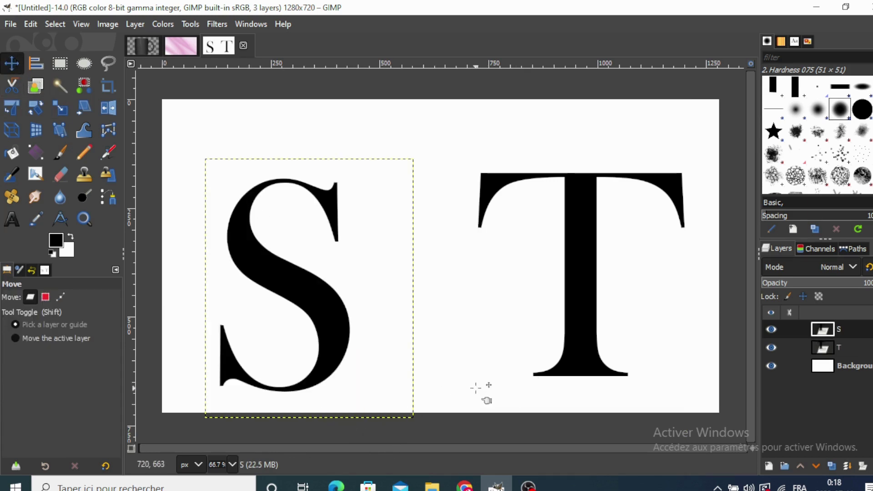
{"action": "left_click", "coordinate": [822, 347]}
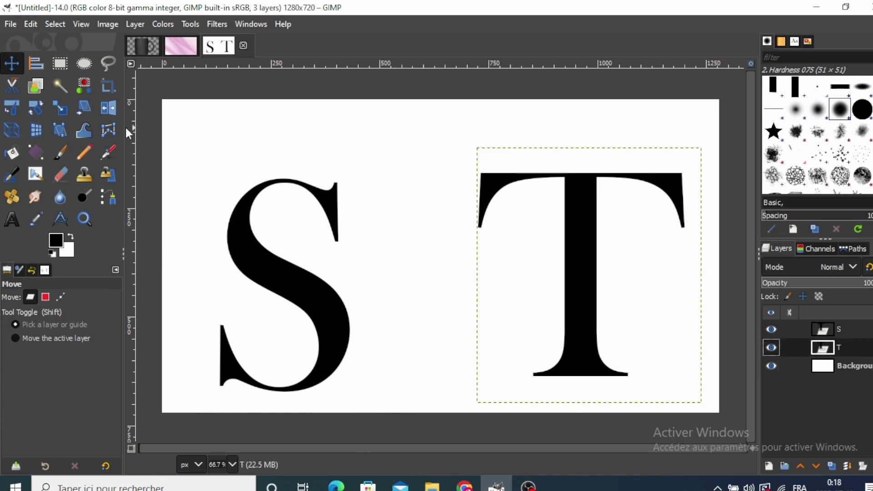
Free-select the base of the T and cut it away from the layer.
{"action": "left_click", "coordinate": [108, 64]}
{"action": "left_click", "coordinate": [534, 336]}
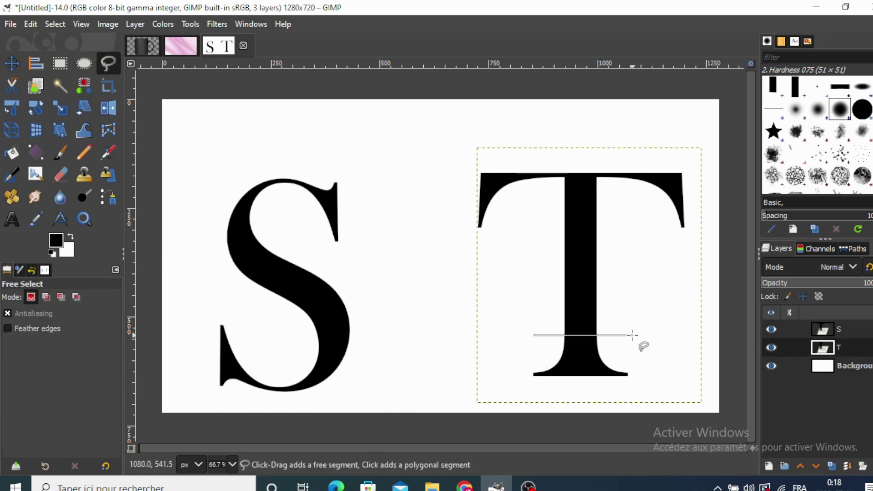
{"action": "left_click", "coordinate": [641, 336]}
{"action": "left_click", "coordinate": [649, 400]}
{"action": "left_click", "coordinate": [500, 393]}
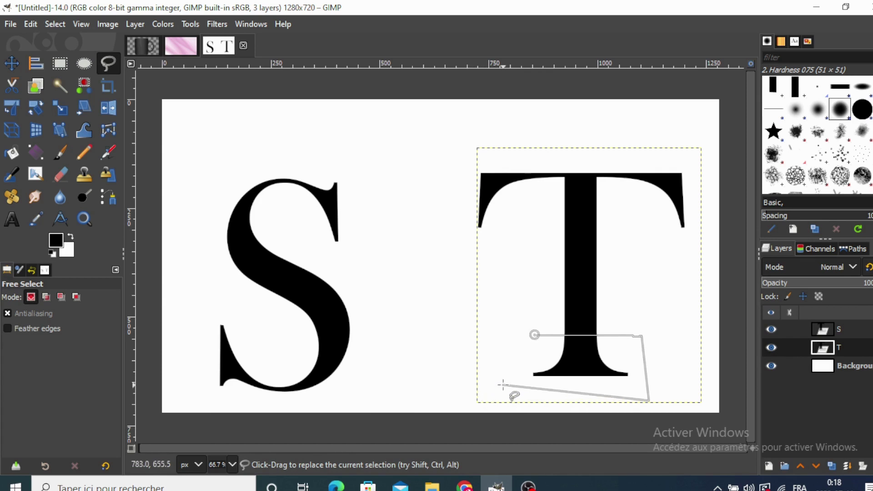
{"action": "left_click", "coordinate": [534, 335]}
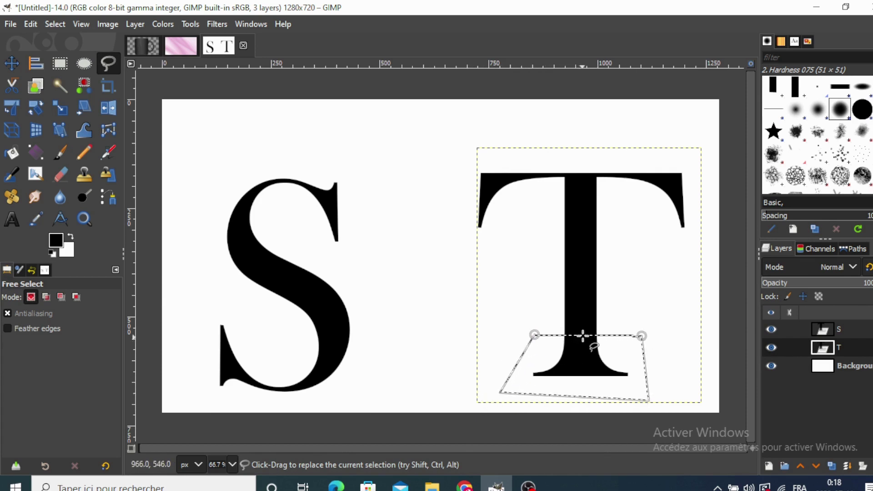
{"action": "right_click", "coordinate": [590, 354]}
{"action": "mouse_move", "coordinate": [611, 194]}
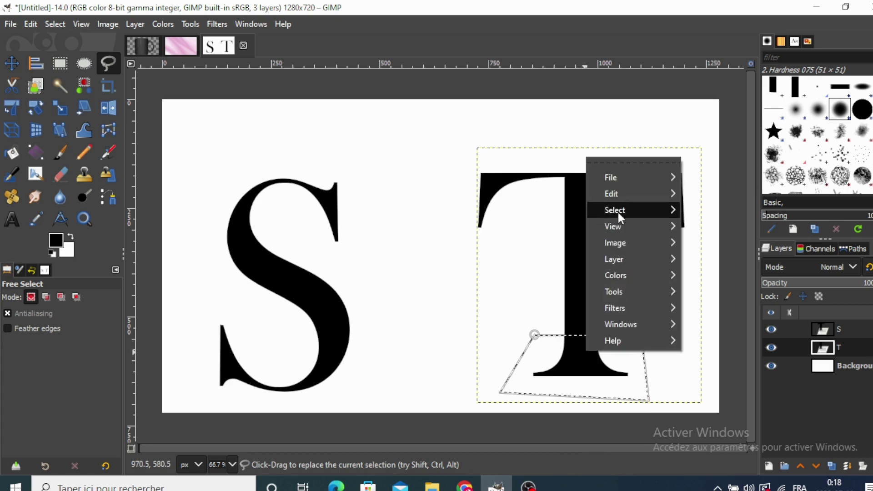
{"action": "left_click", "coordinate": [708, 127]}
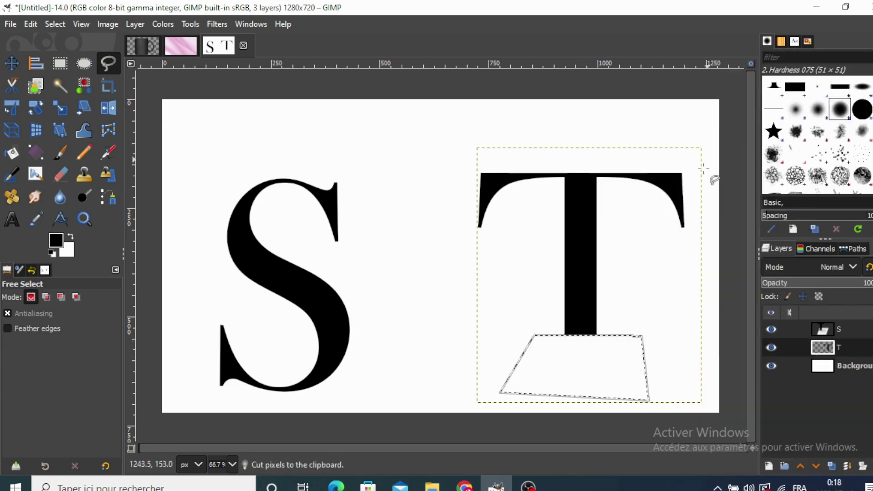
Clear the selection and set the zoom to 100%.
{"action": "left_click", "coordinate": [55, 24]}
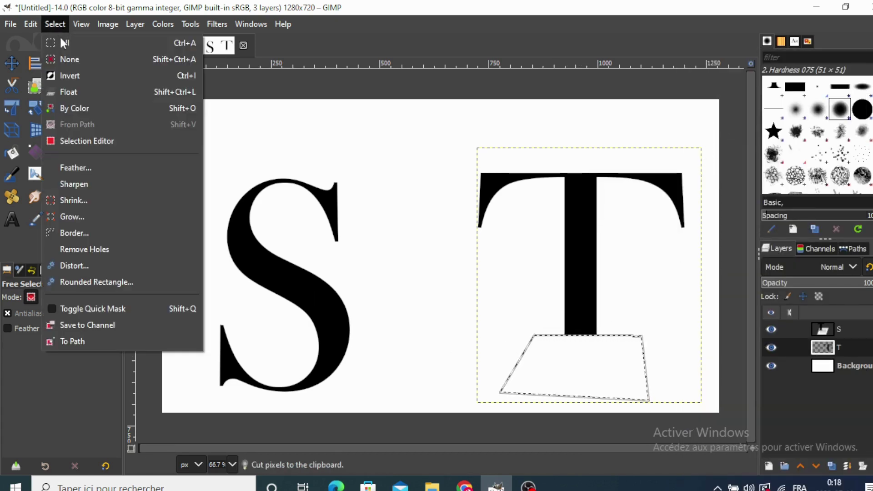
{"action": "left_click", "coordinate": [70, 61]}
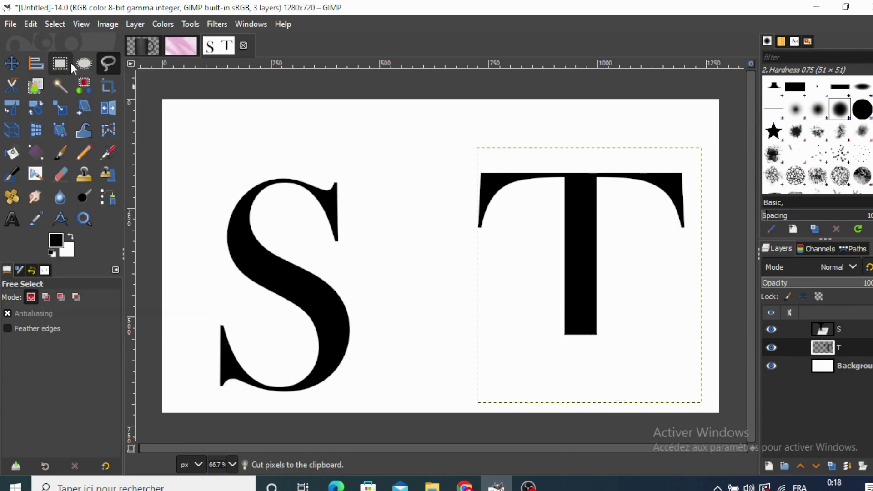
{"action": "left_click", "coordinate": [233, 464]}
{"action": "left_click", "coordinate": [220, 382]}
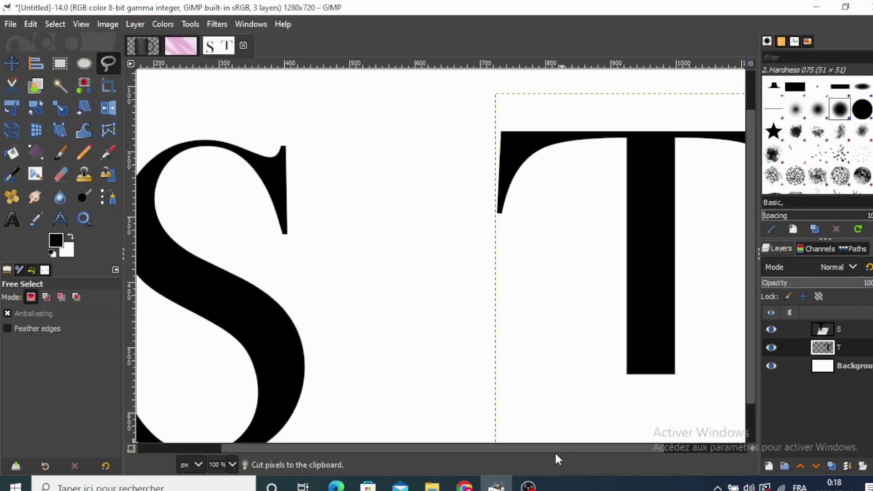
Select a stem-wide rectangle just below the T's cut stem.
{"action": "left_click_drag", "start_coordinate": [555, 450], "coordinate": [605, 449]}
{"action": "left_click", "coordinate": [60, 64]}
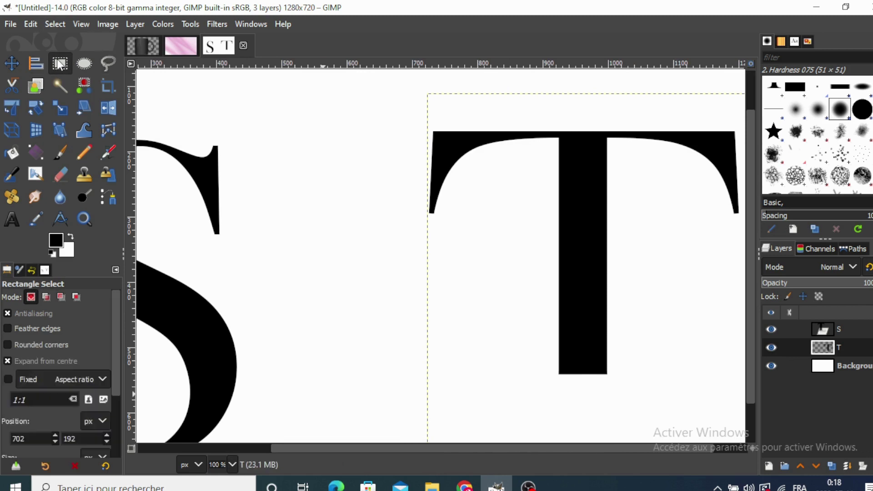
{"action": "left_click_drag", "start_coordinate": [586, 334], "coordinate": [563, 408]}
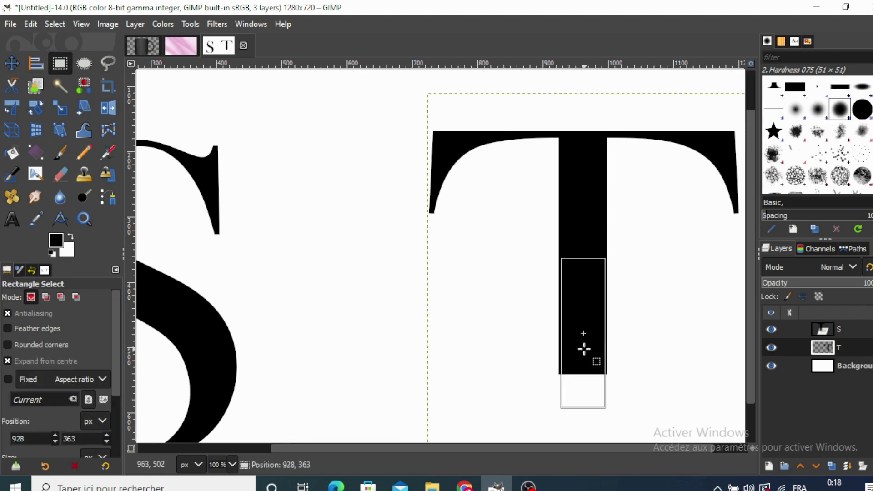
{"action": "left_click_drag", "start_coordinate": [601, 347], "coordinate": [576, 367]}
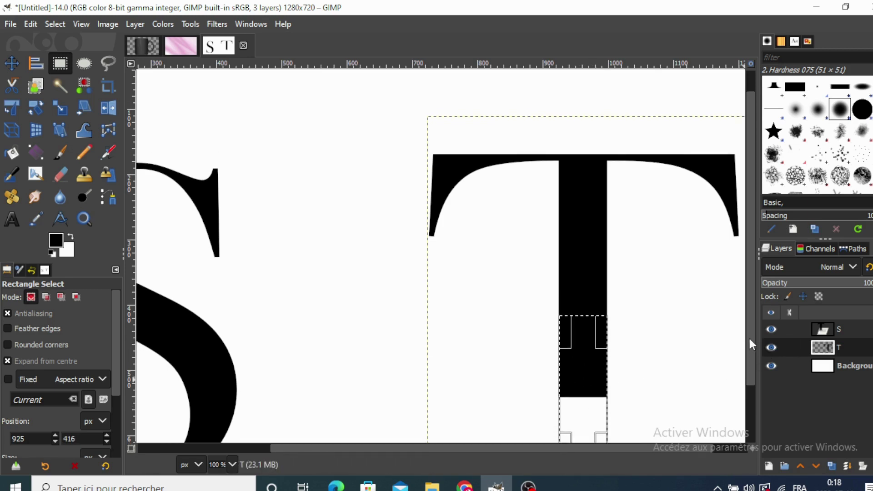
{"action": "scroll", "coordinate": [746, 364], "scroll_direction": "down", "scroll_amount": 2}
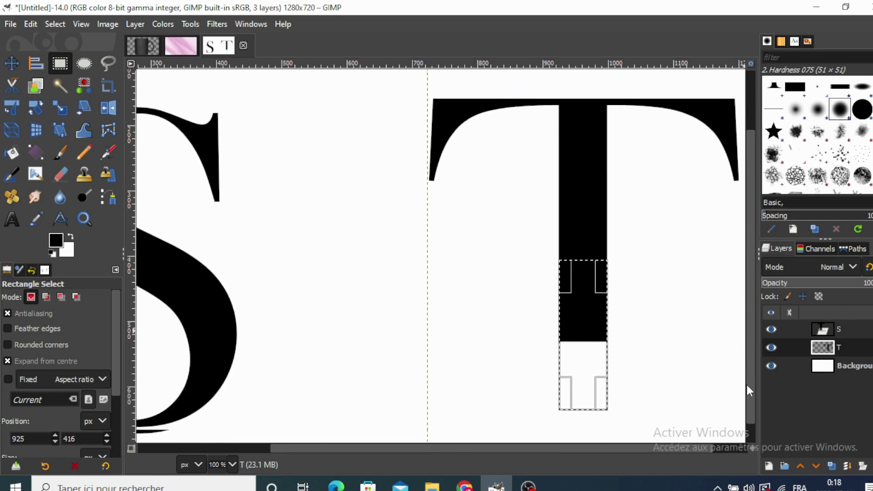
{"action": "left_click_drag", "start_coordinate": [583, 320], "coordinate": [583, 323]}
Fill the rectangle with the black foreground colour and clear the selection.
{"action": "right_click", "coordinate": [583, 323]}
{"action": "mouse_move", "coordinate": [606, 163]}
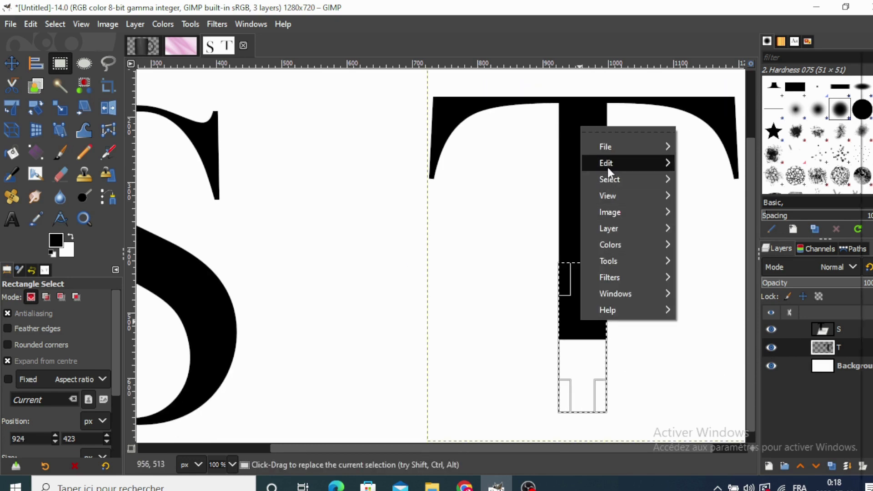
{"action": "left_click", "coordinate": [724, 302]}
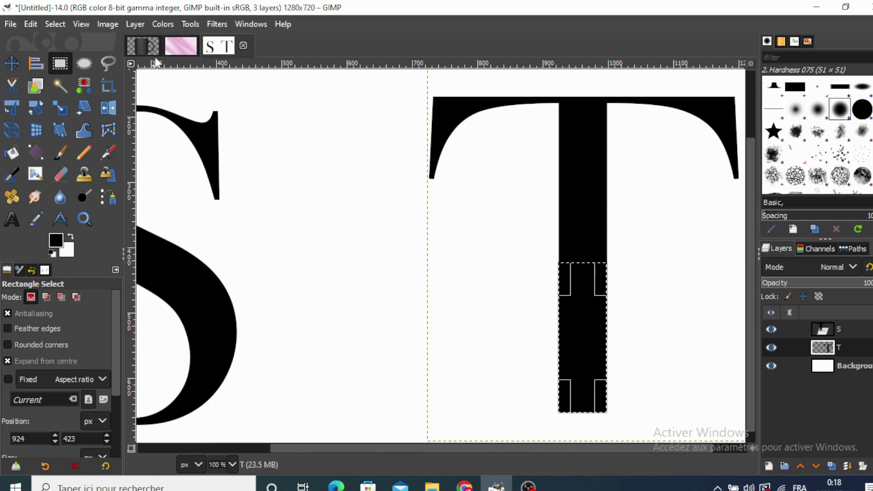
{"action": "left_click", "coordinate": [59, 23]}
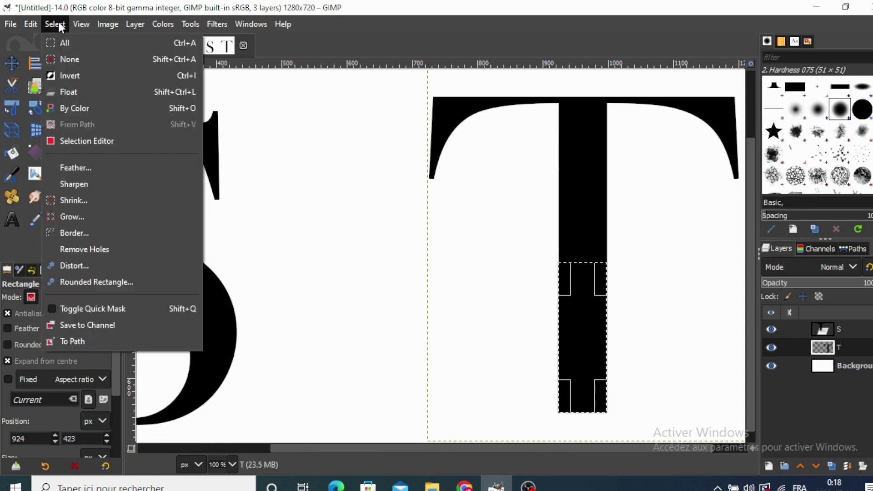
{"action": "left_click", "coordinate": [65, 57]}
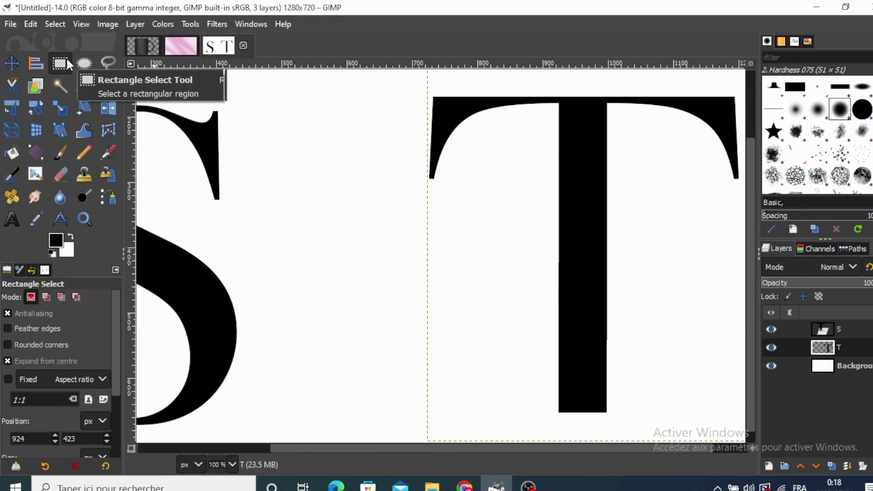
{"action": "left_click", "coordinate": [11, 63]}
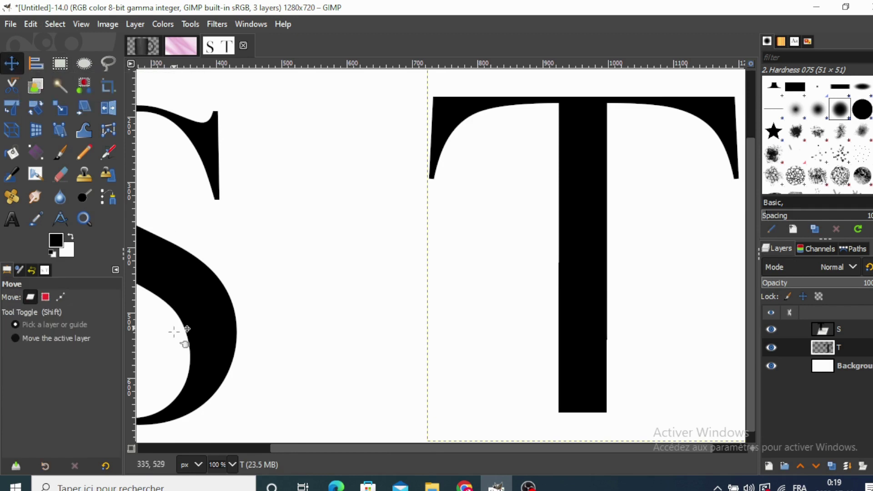
Zoom to 66.7% and drag the S and T layers together until they interlock.
{"action": "left_click", "coordinate": [232, 465]}
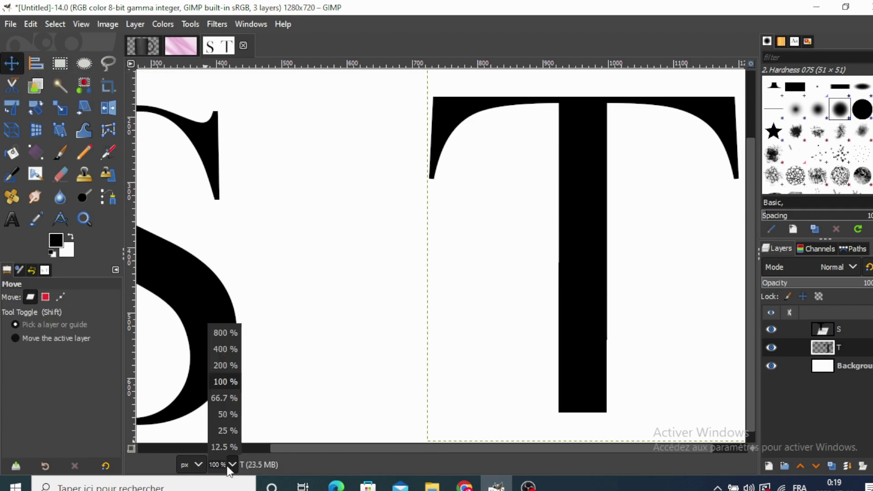
{"action": "left_click", "coordinate": [226, 398]}
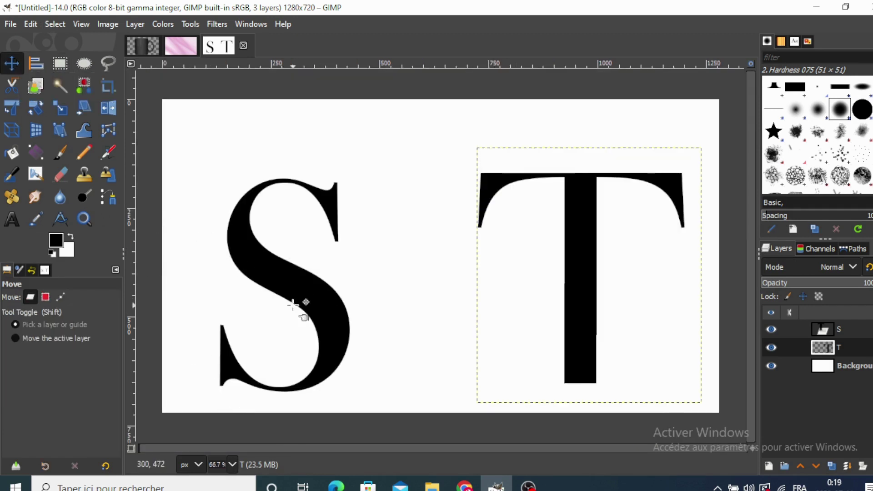
{"action": "left_click", "coordinate": [817, 332]}
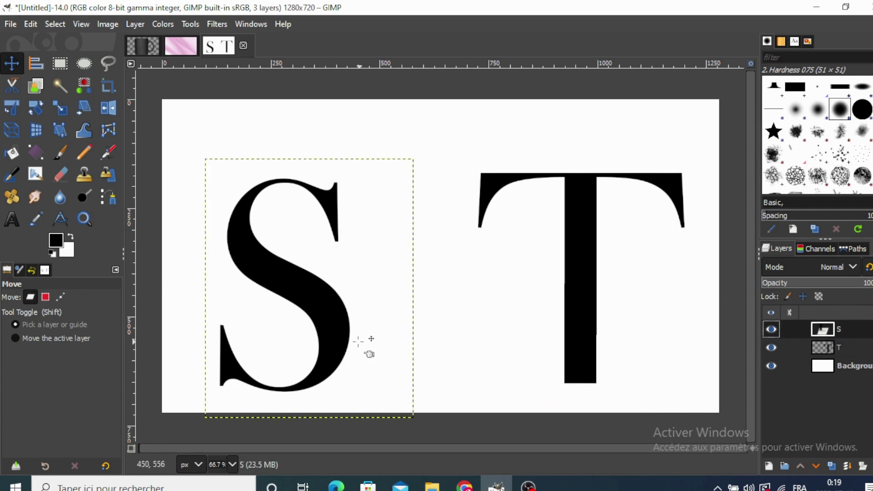
{"action": "left_click_drag", "start_coordinate": [338, 329], "coordinate": [450, 330]}
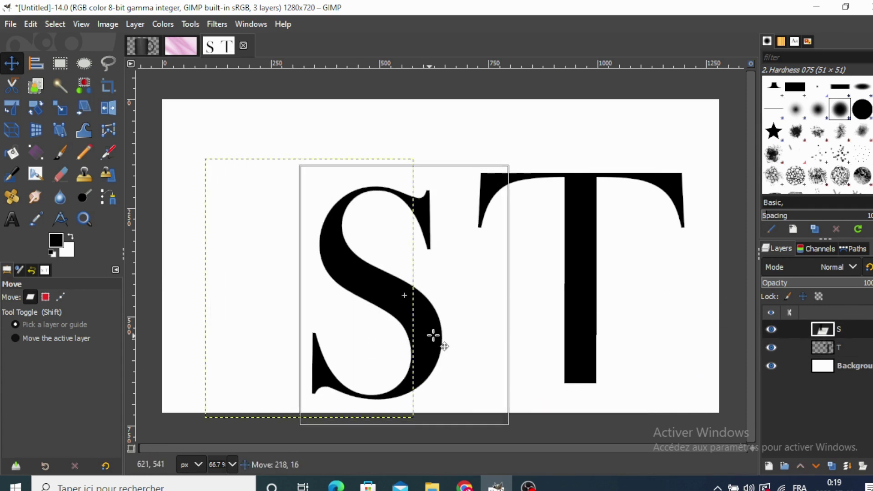
{"action": "left_click_drag", "start_coordinate": [583, 268], "coordinate": [471, 209]}
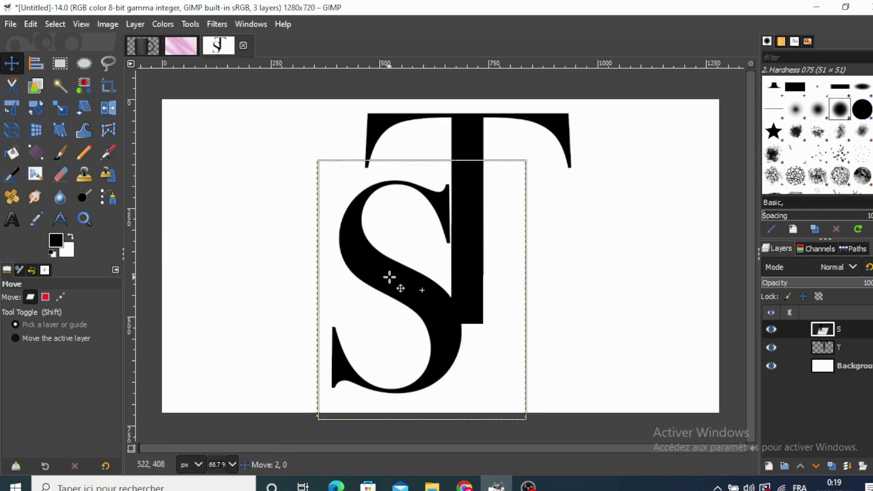
{"action": "left_click_drag", "start_coordinate": [392, 280], "coordinate": [470, 258]}
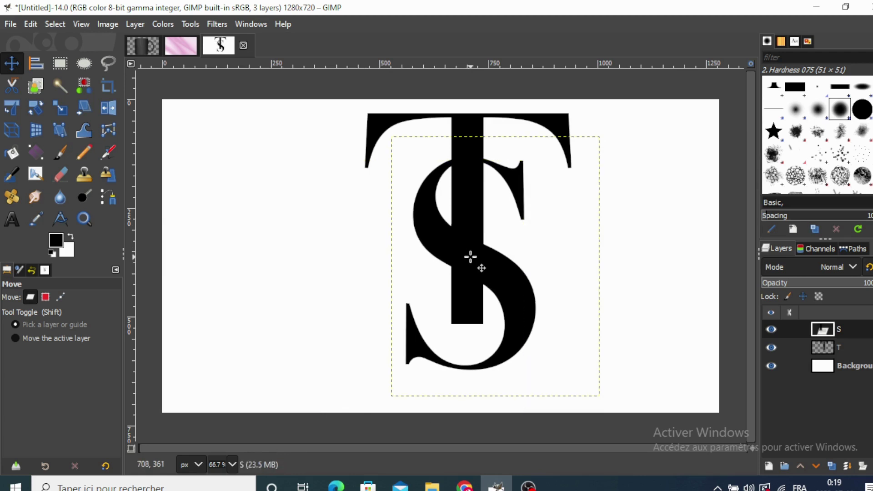
Lower the T layer's opacity and zoom the canvas to 200%.
{"action": "left_click", "coordinate": [829, 352]}
{"action": "left_click", "coordinate": [868, 285]}
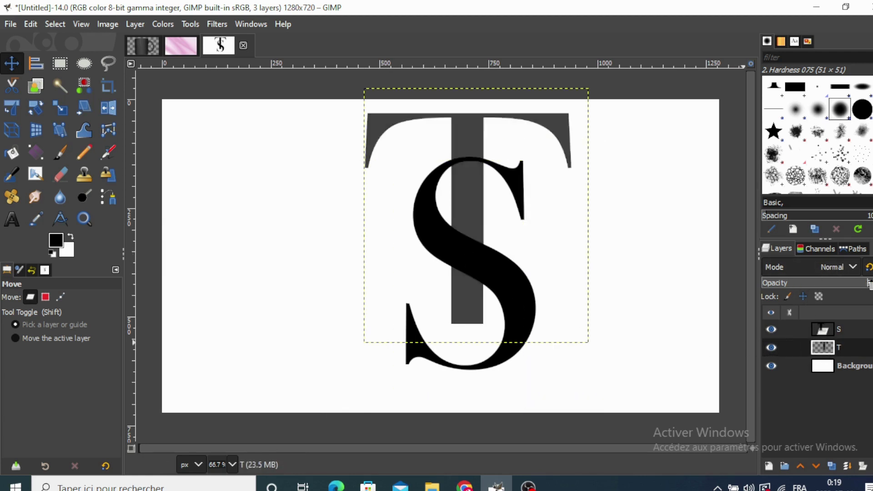
{"action": "left_click_drag", "start_coordinate": [868, 284], "coordinate": [861, 285]}
{"action": "left_click", "coordinate": [230, 463]}
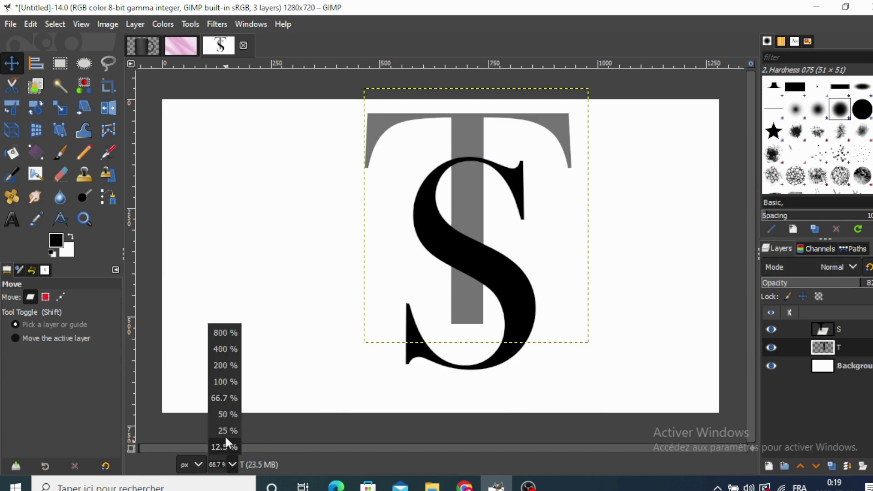
{"action": "left_click", "coordinate": [223, 383]}
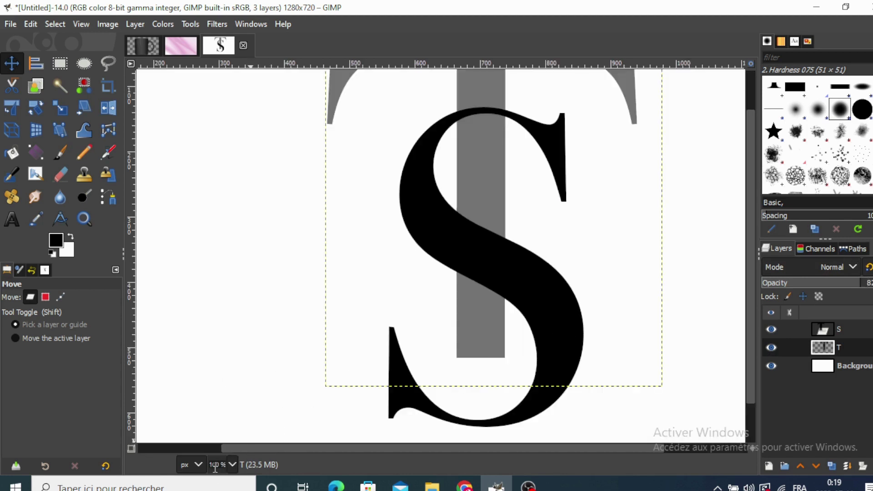
{"action": "left_click", "coordinate": [231, 464]}
{"action": "left_click", "coordinate": [224, 367]}
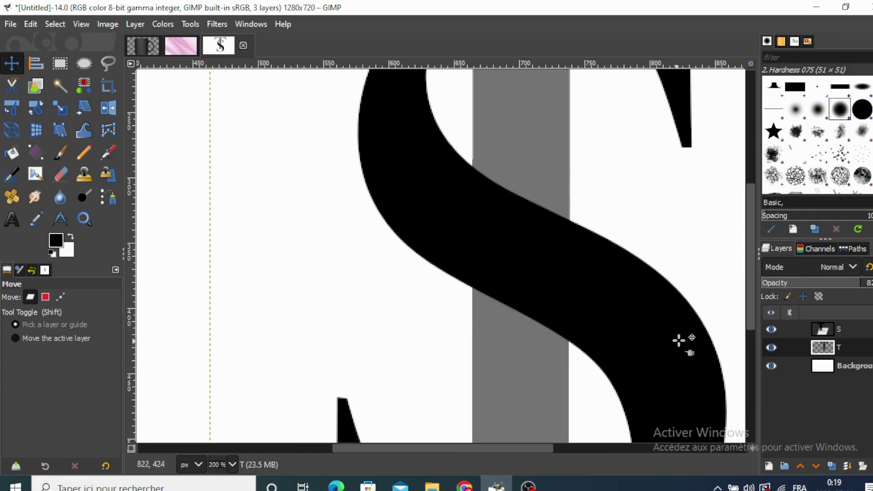
Start a path following the S's top arc across the T stem.
{"action": "left_click_drag", "start_coordinate": [751, 322], "coordinate": [749, 231]}
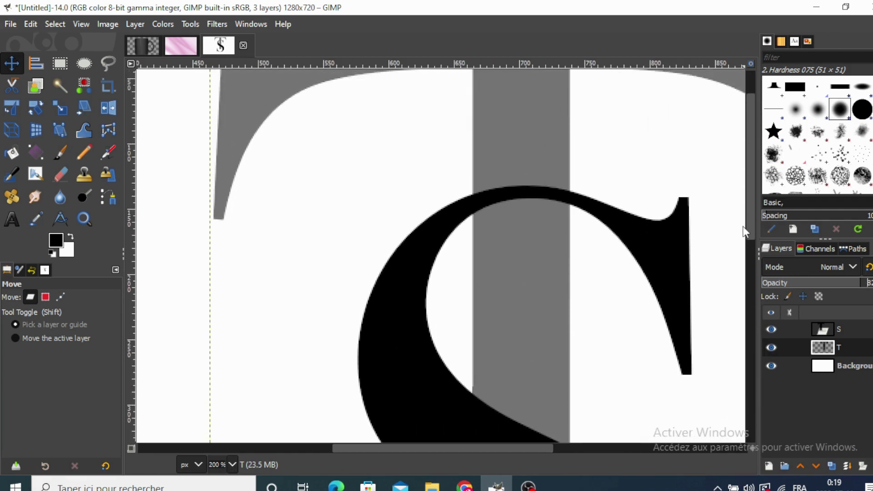
{"action": "left_click", "coordinate": [108, 198]}
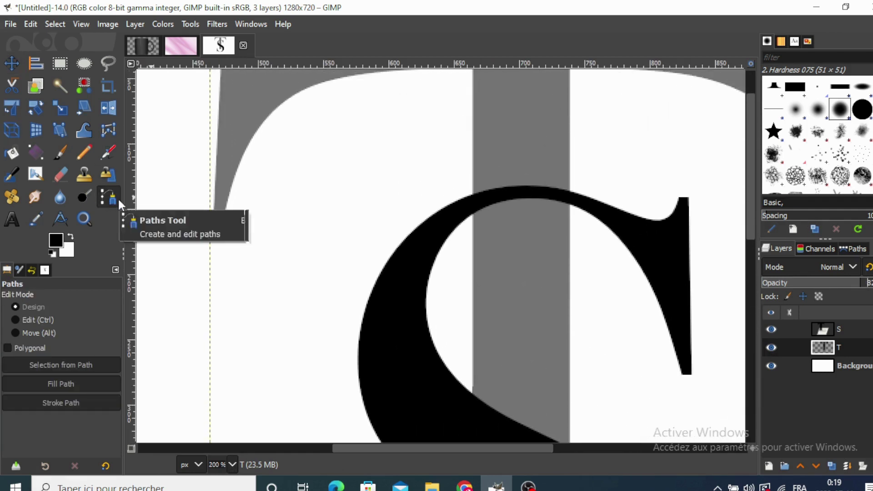
{"action": "left_click", "coordinate": [467, 200]}
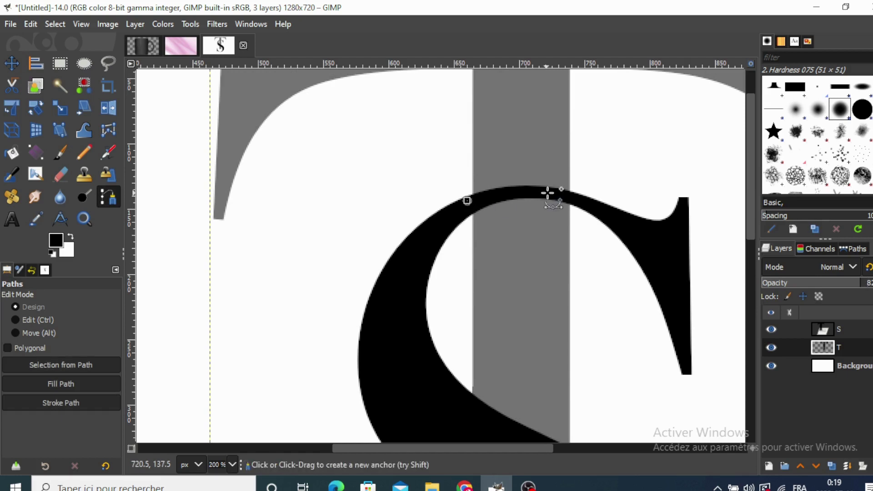
{"action": "left_click", "coordinate": [581, 200]}
{"action": "left_click_drag", "start_coordinate": [581, 200], "coordinate": [581, 184]}
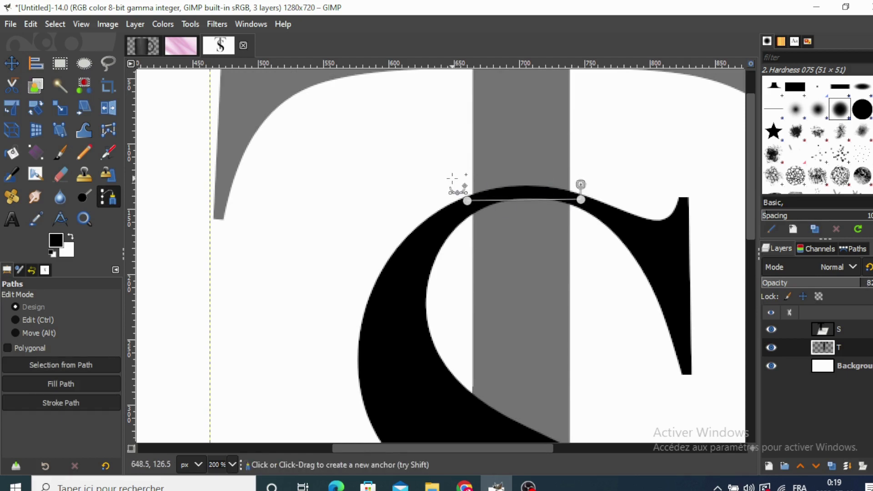
{"action": "left_click_drag", "start_coordinate": [467, 200], "coordinate": [461, 180]}
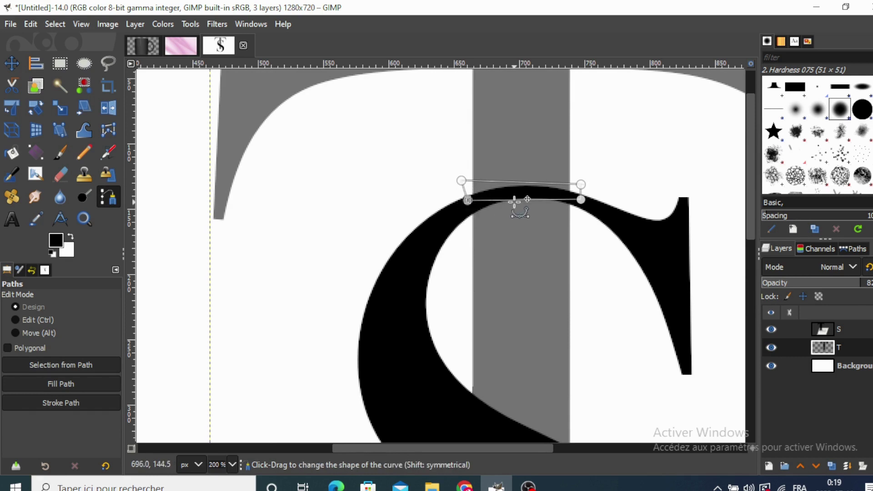
{"action": "left_click_drag", "start_coordinate": [514, 201], "coordinate": [515, 194]}
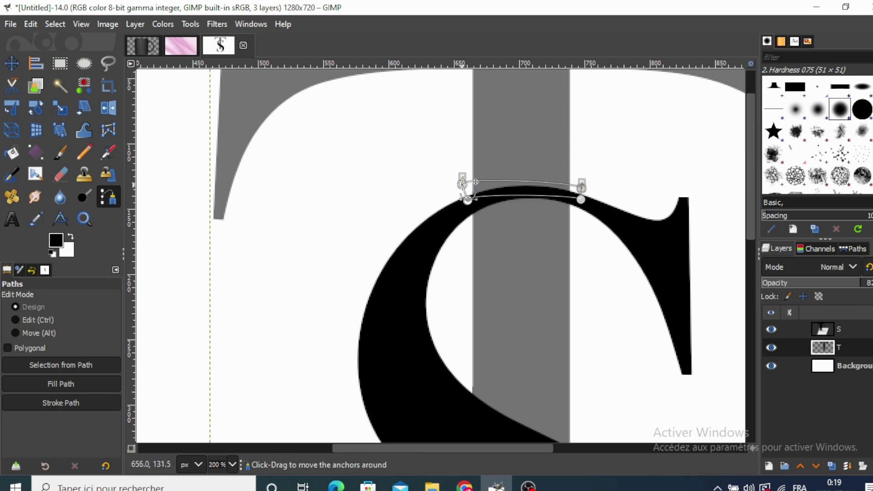
Shape the path's upper curve into a thin band just above the arc.
{"action": "left_click_drag", "start_coordinate": [466, 171], "coordinate": [445, 180]}
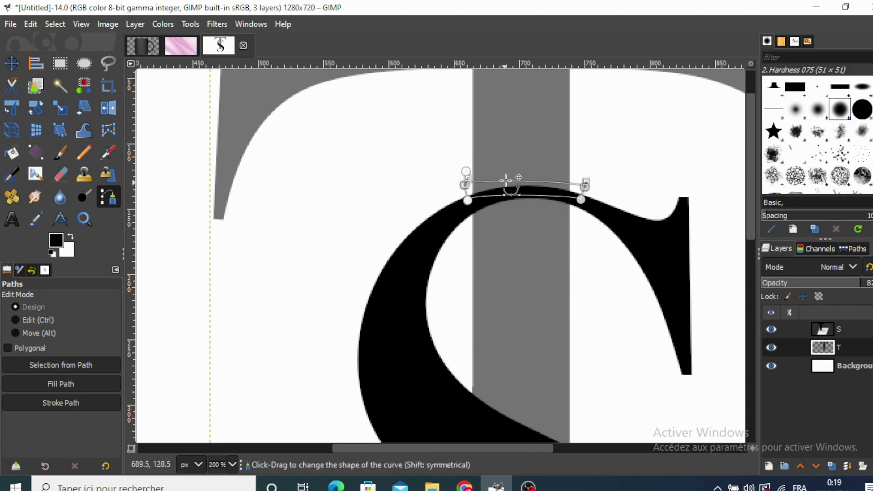
{"action": "left_click_drag", "start_coordinate": [506, 185], "coordinate": [504, 177]}
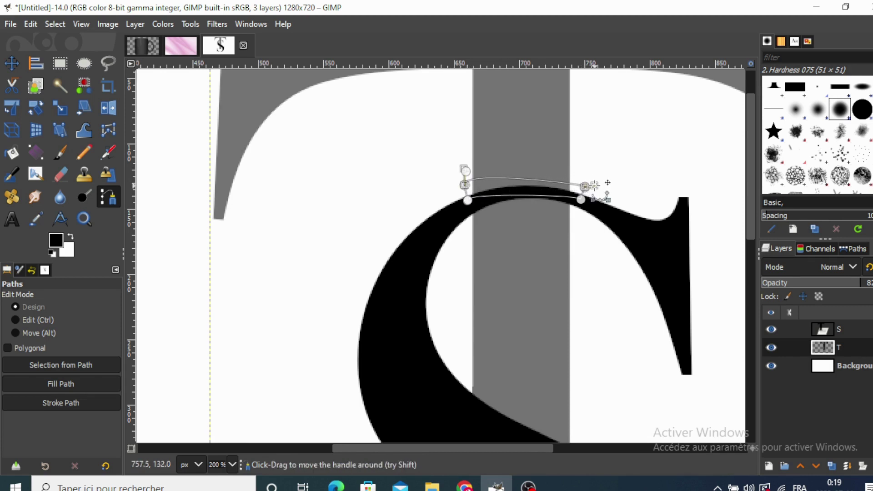
{"action": "left_click_drag", "start_coordinate": [464, 184], "coordinate": [426, 161]}
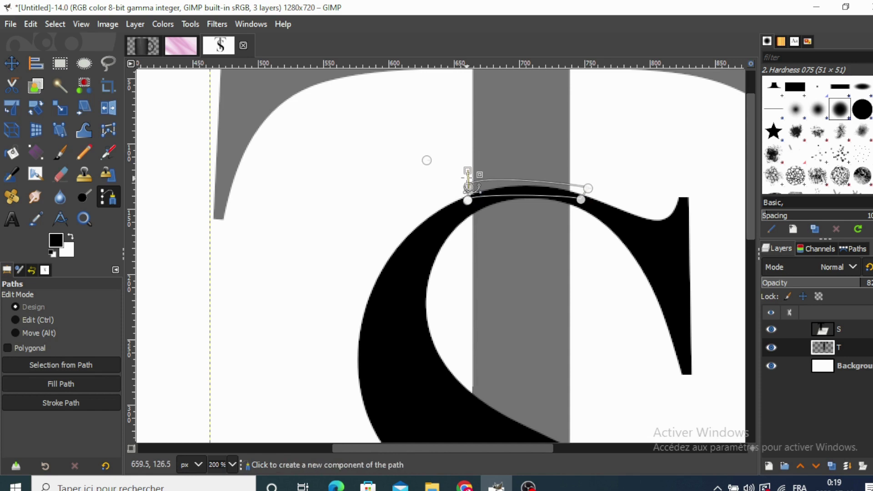
{"action": "mouse_move", "coordinate": [468, 171]}
{"action": "left_mouse_down"}
{"action": "mouse_move", "coordinate": [439, 167]}
{"action": "mouse_move", "coordinate": [464, 189]}
{"action": "left_mouse_up"}
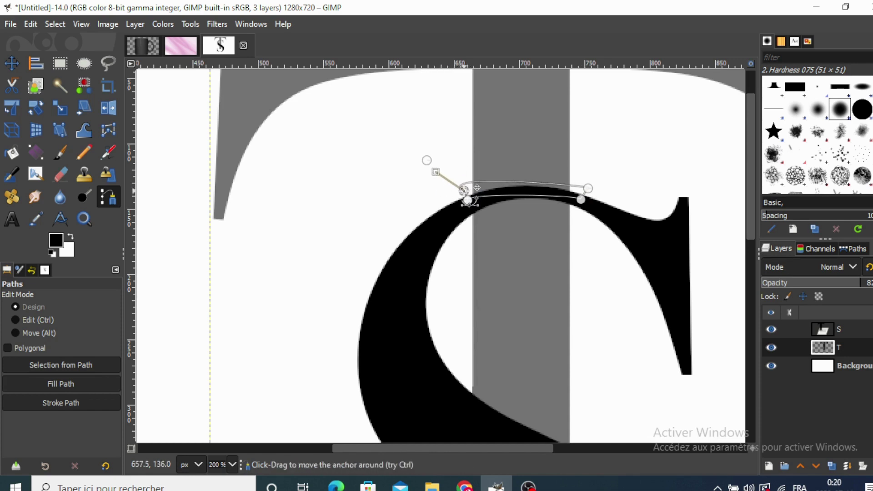
{"action": "left_click_drag", "start_coordinate": [518, 183], "coordinate": [524, 178]}
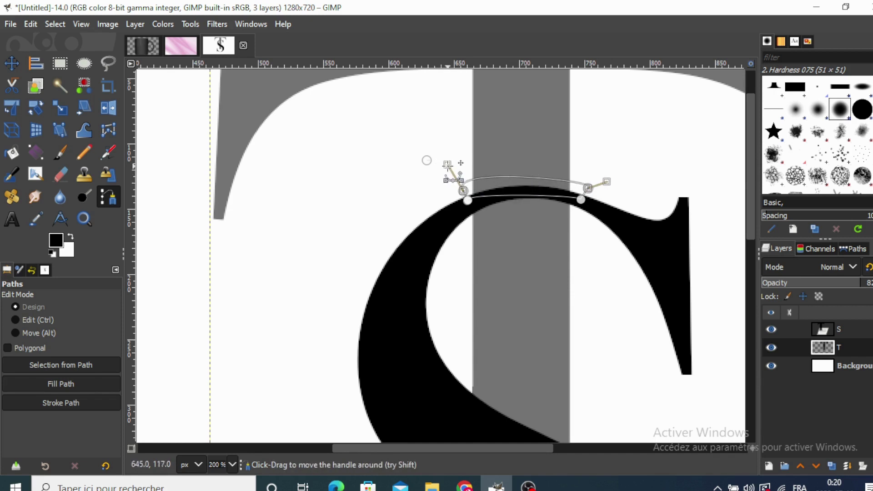
{"action": "left_click_drag", "start_coordinate": [447, 164], "coordinate": [477, 165]}
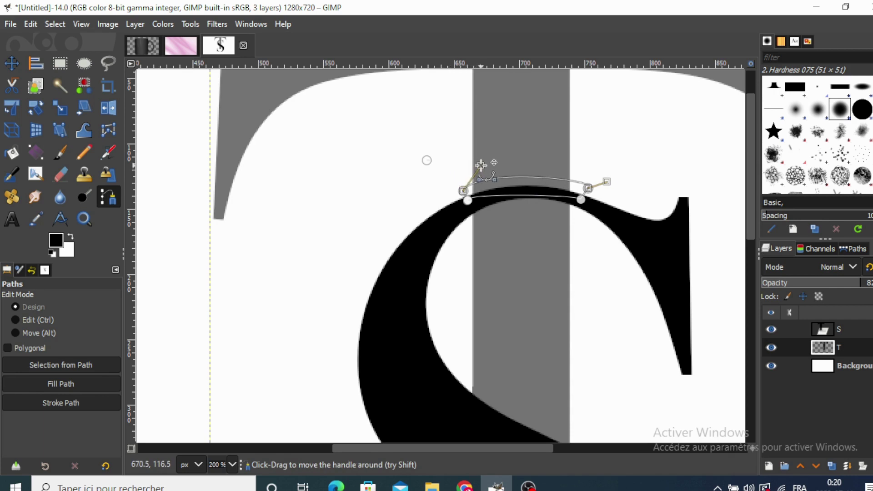
{"action": "left_click_drag", "start_coordinate": [607, 181], "coordinate": [580, 170]}
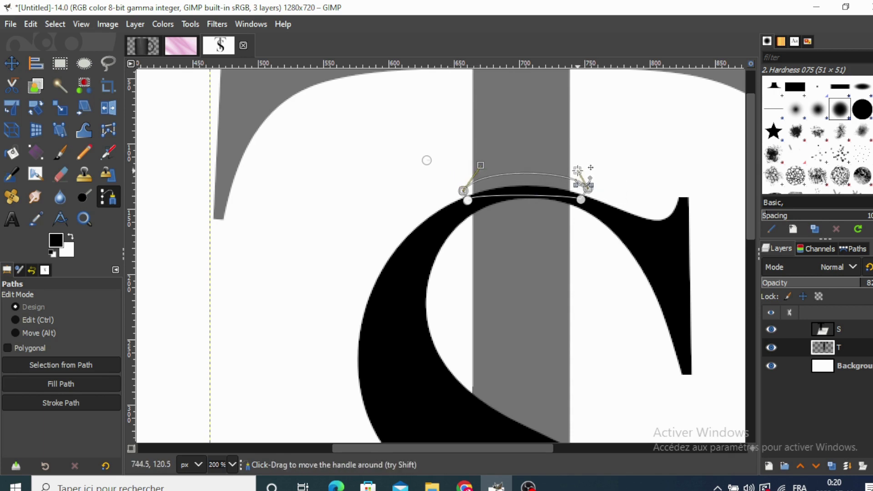
{"action": "left_click_drag", "start_coordinate": [531, 173], "coordinate": [531, 177]}
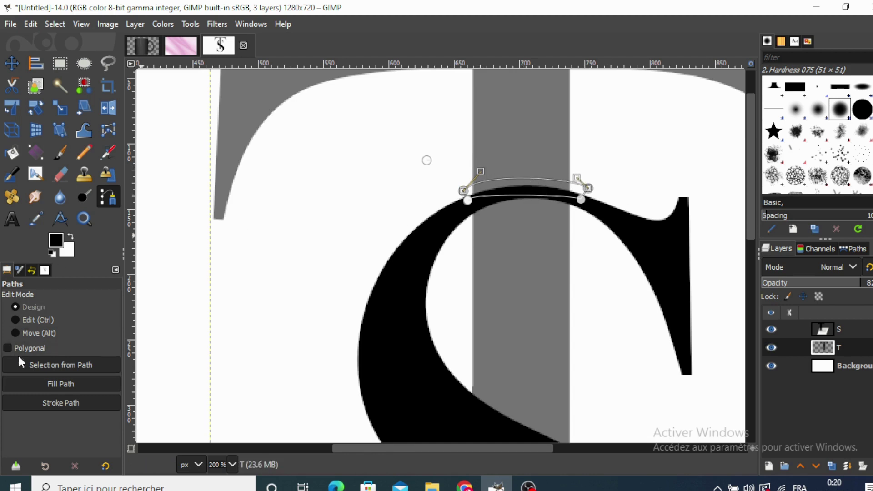
Convert the band path to a selection and cut it out of the T.
{"action": "left_click", "coordinate": [63, 364]}
{"action": "right_click", "coordinate": [495, 196]}
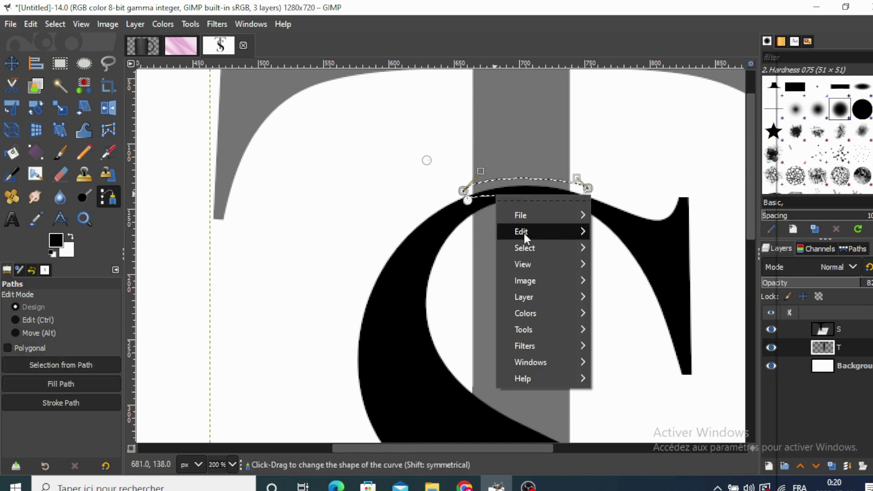
{"action": "left_click", "coordinate": [628, 128]}
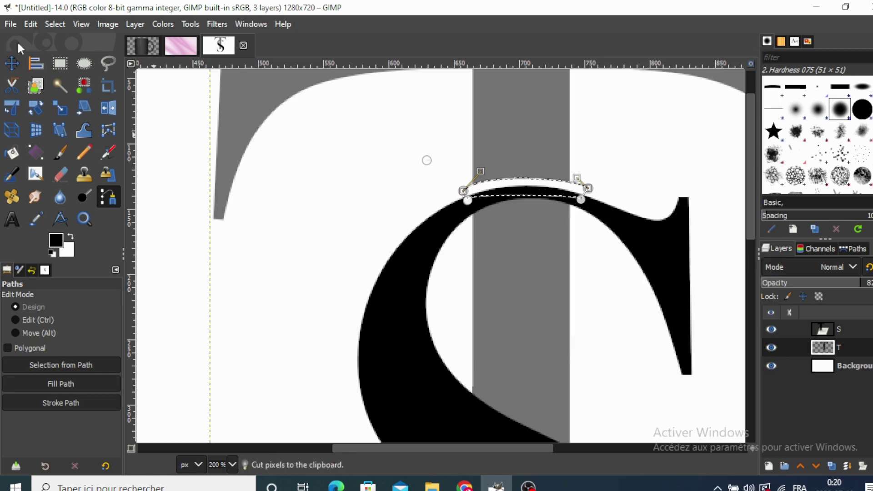
{"action": "left_click", "coordinate": [54, 24]}
{"action": "left_click", "coordinate": [65, 57]}
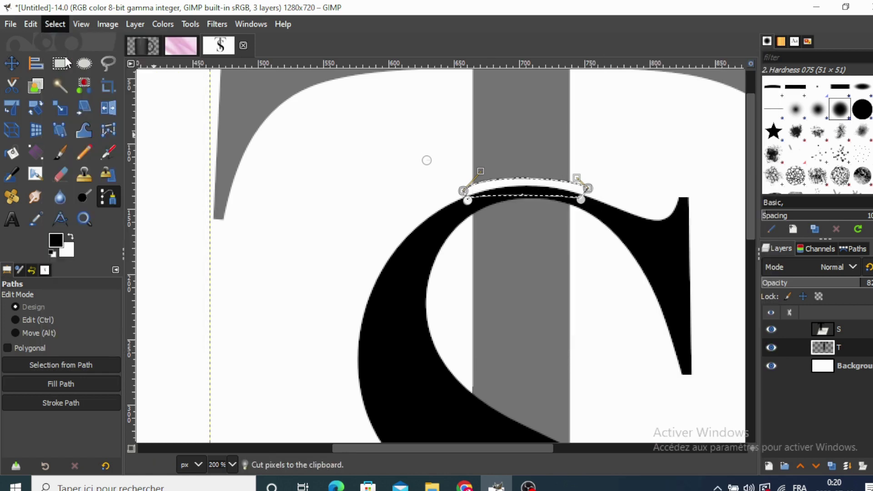
{"action": "left_click", "coordinate": [11, 63]}
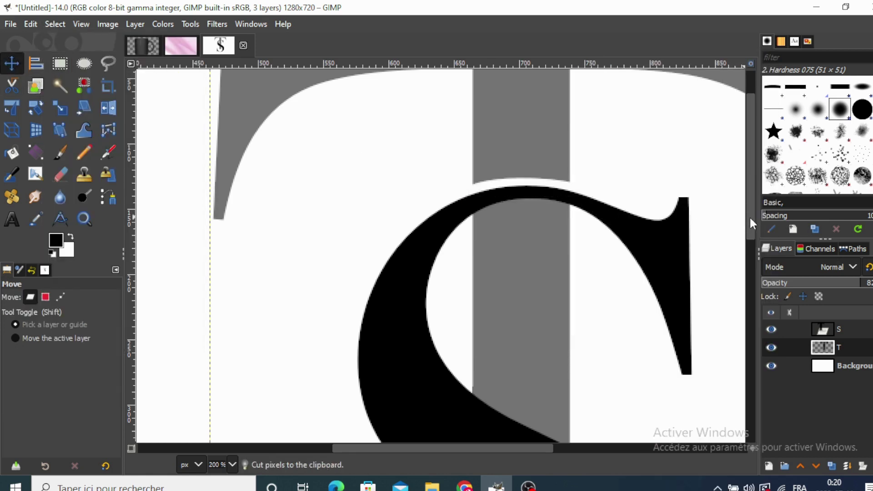
Restore the T to full opacity and trace a thin strip on the S beside the T stem.
{"action": "left_click_drag", "start_coordinate": [749, 216], "coordinate": [744, 321]}
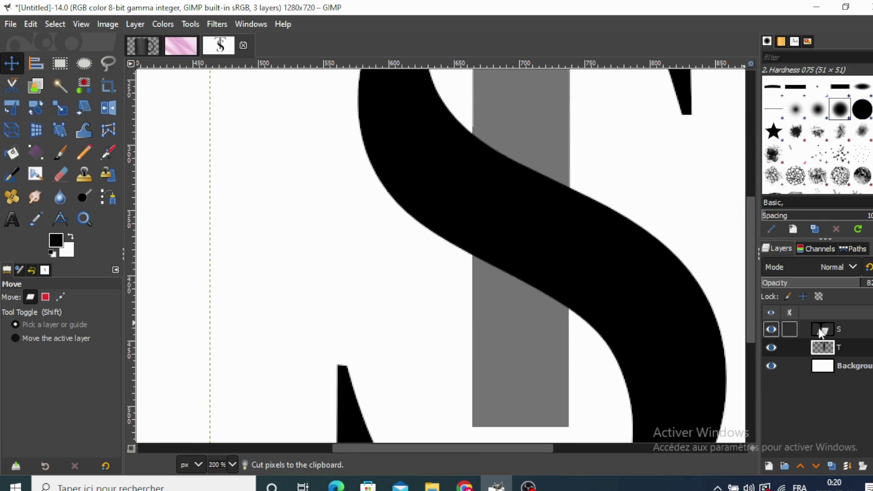
{"action": "mouse_move", "coordinate": [853, 287]}
{"action": "left_mouse_down"}
{"action": "mouse_move", "coordinate": [869, 283]}
{"action": "mouse_move", "coordinate": [855, 283]}
{"action": "left_mouse_up"}
{"action": "left_click", "coordinate": [822, 329]}
{"action": "left_click", "coordinate": [109, 197]}
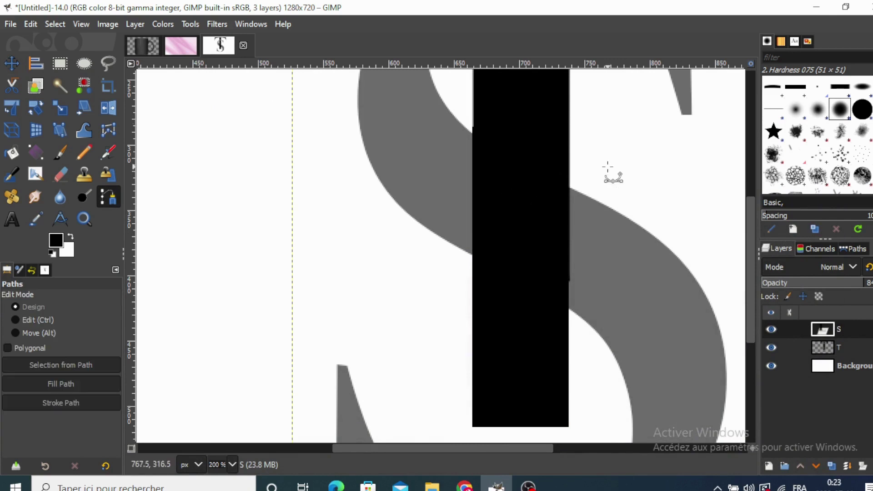
{"action": "left_click", "coordinate": [562, 181]}
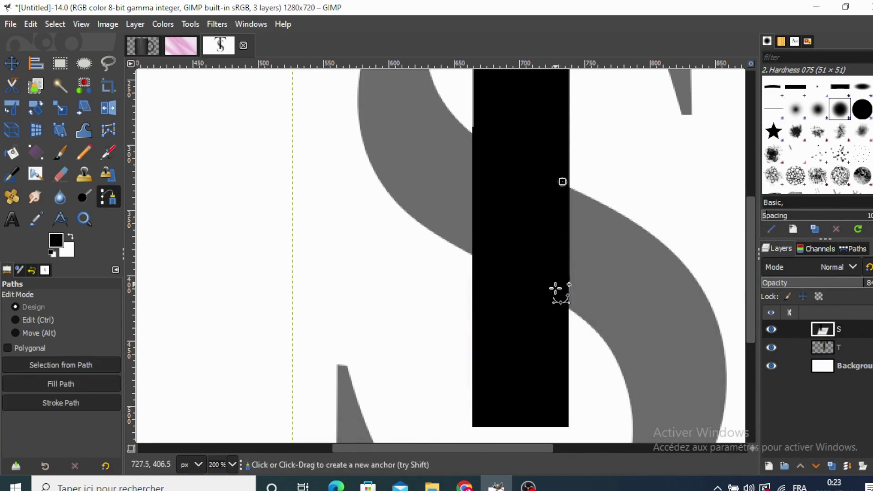
{"action": "left_click", "coordinate": [577, 320]}
{"action": "left_click", "coordinate": [583, 182]}
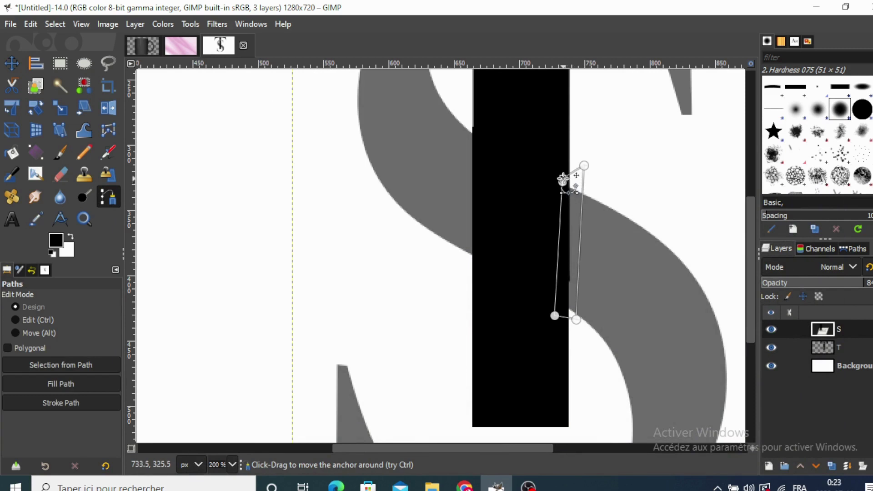
{"action": "left_click_drag", "start_coordinate": [585, 167], "coordinate": [581, 167]}
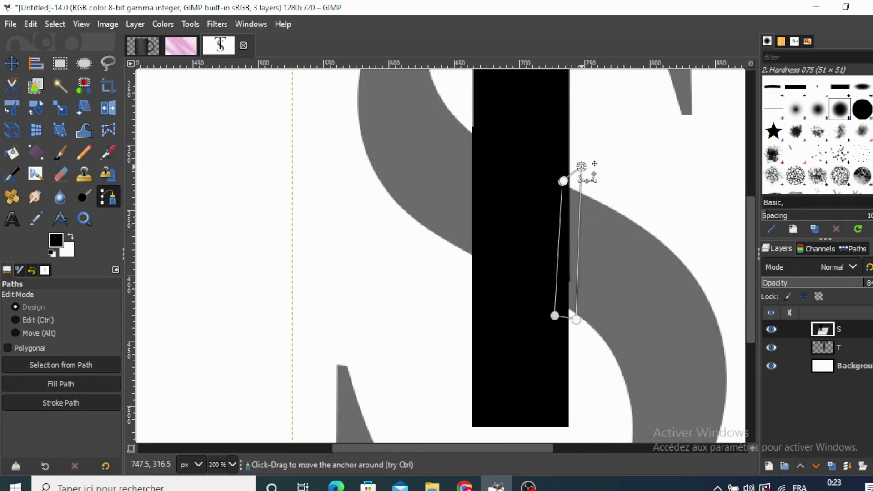
Turn the strip path into a selection, cut it from the S, and deselect.
{"action": "left_click", "coordinate": [90, 364]}
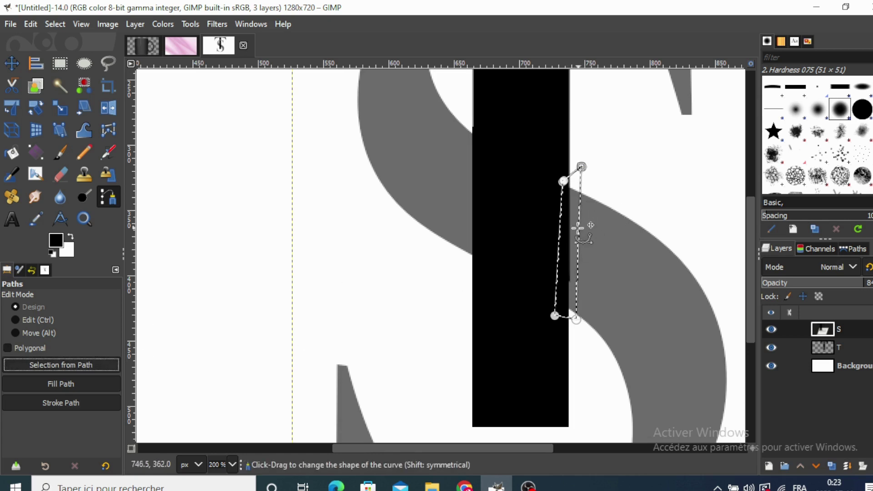
{"action": "right_click", "coordinate": [573, 250]}
{"action": "left_click", "coordinate": [685, 121]}
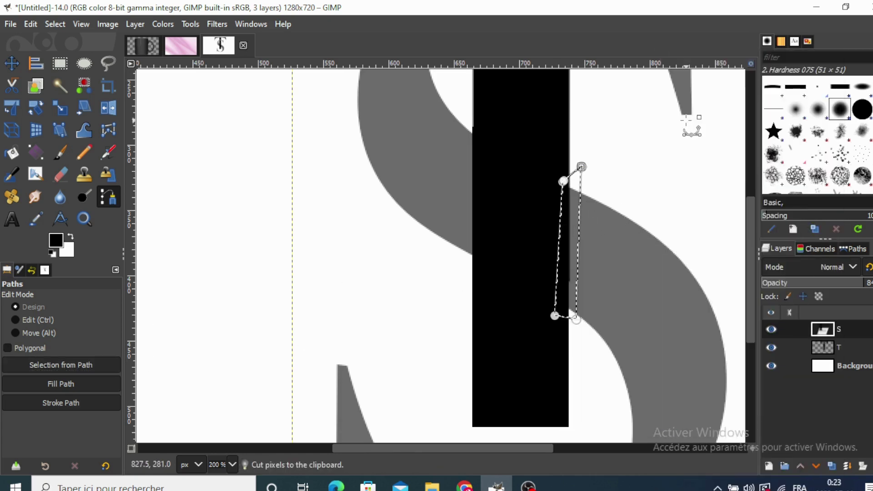
{"action": "left_click", "coordinate": [13, 63]}
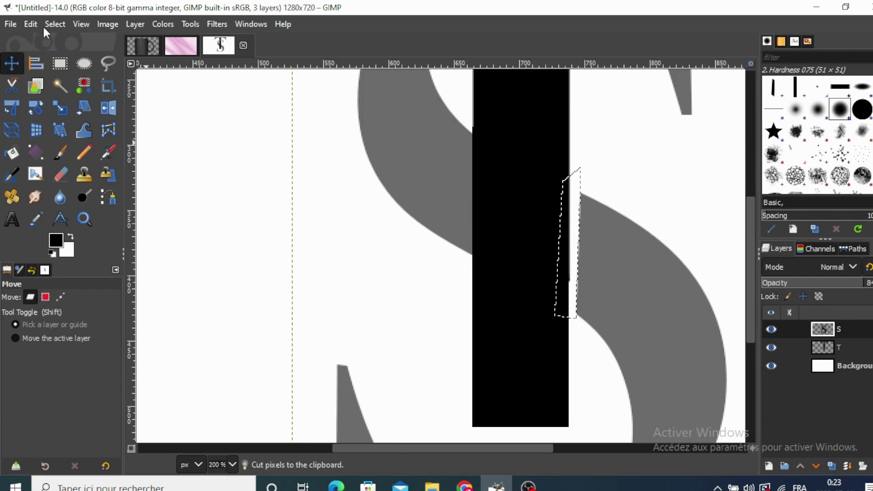
{"action": "left_click", "coordinate": [55, 24]}
{"action": "left_click", "coordinate": [61, 59]}
Zoom out to the whole monogram and merge the S layer down into the T layer.
{"action": "key", "text": "shift+e"}
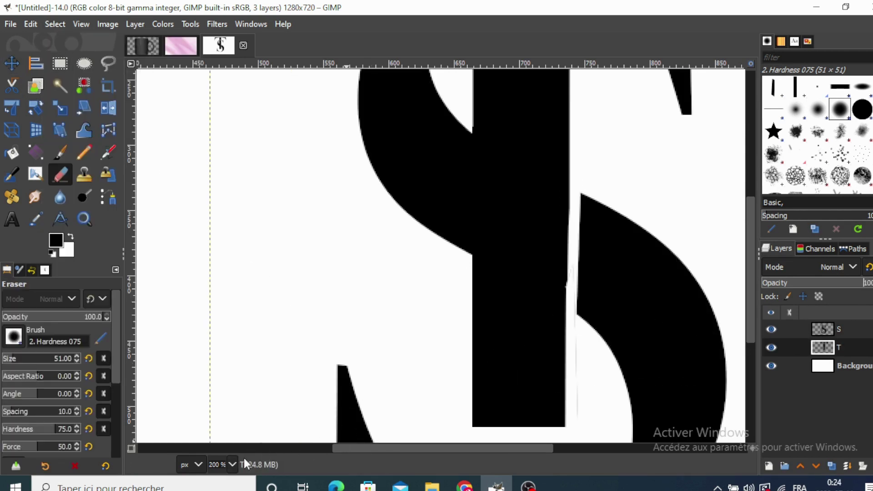
{"action": "left_click", "coordinate": [230, 461]}
{"action": "left_click", "coordinate": [220, 398]}
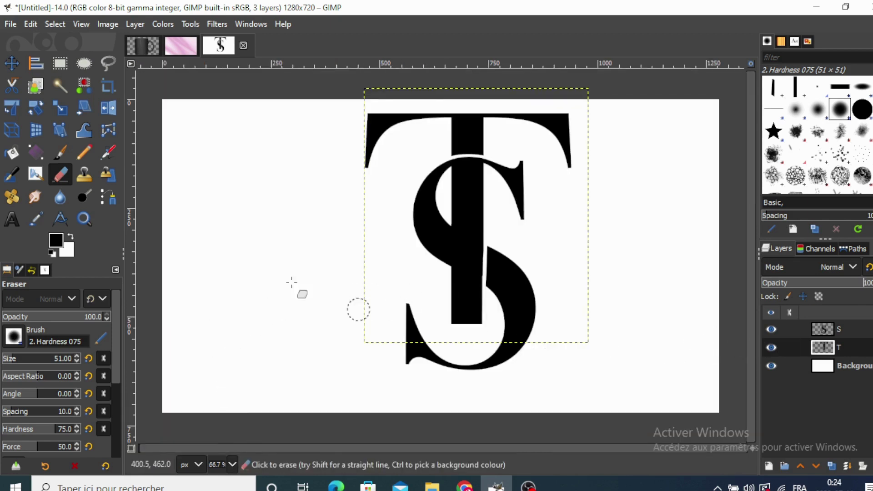
{"action": "key", "text": "m"}
{"action": "left_click", "coordinate": [830, 328]}
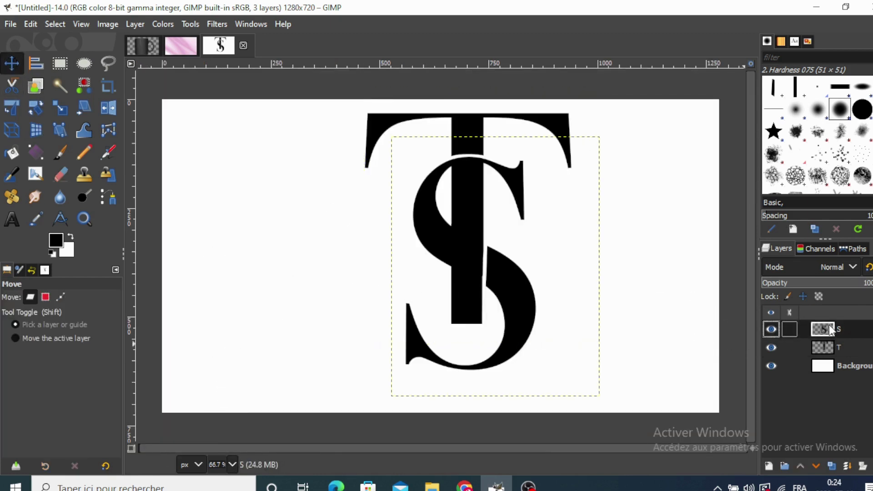
{"action": "right_click", "coordinate": [829, 325]}
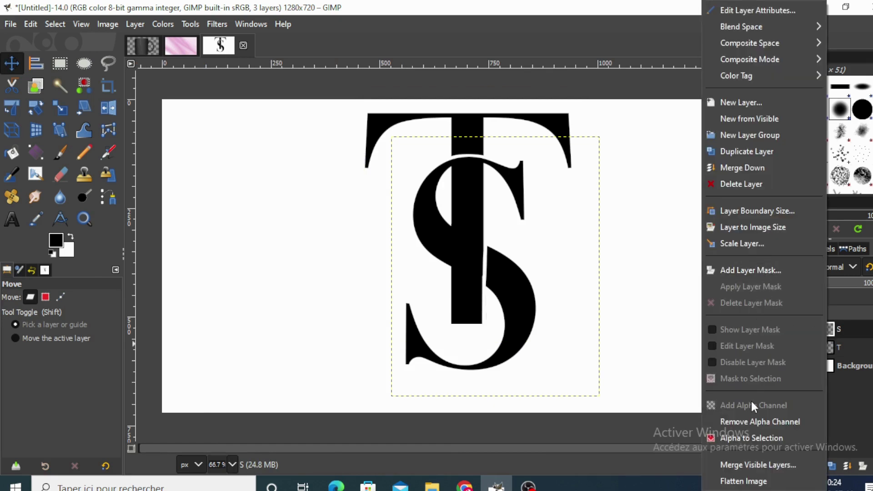
{"action": "left_click", "coordinate": [730, 168]}
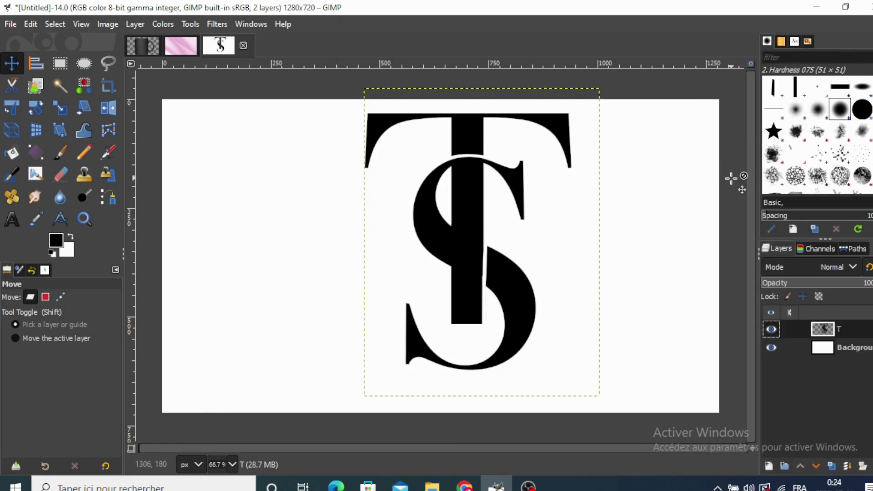
{"action": "right_click", "coordinate": [826, 329]}
Select the TS letter outline and set the foreground colour to dusty pink.
{"action": "left_click", "coordinate": [786, 438]}
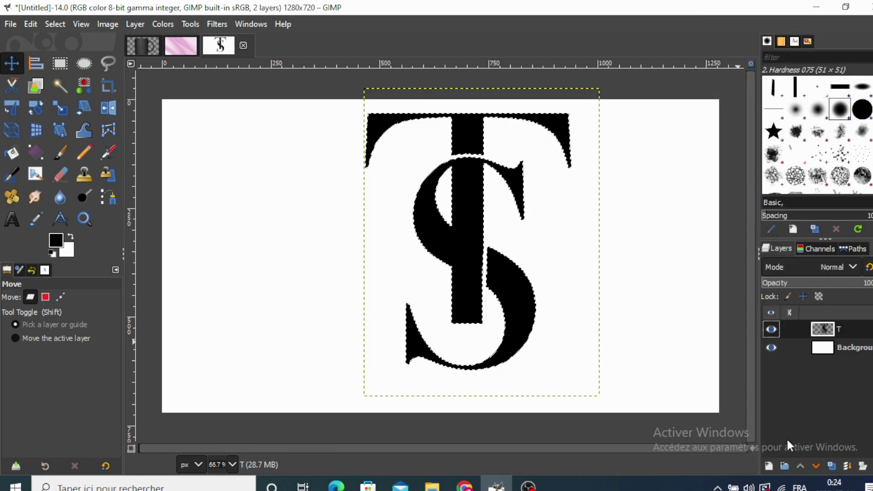
{"action": "left_click", "coordinate": [34, 151]}
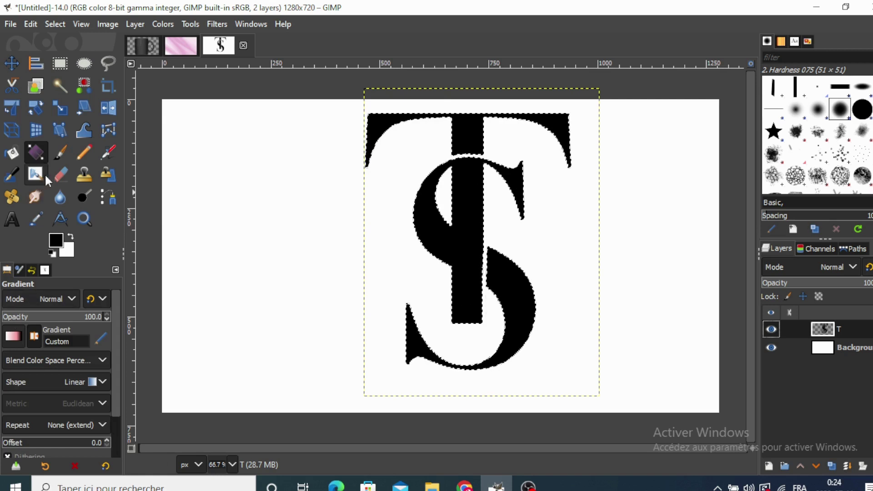
{"action": "left_click", "coordinate": [55, 242]}
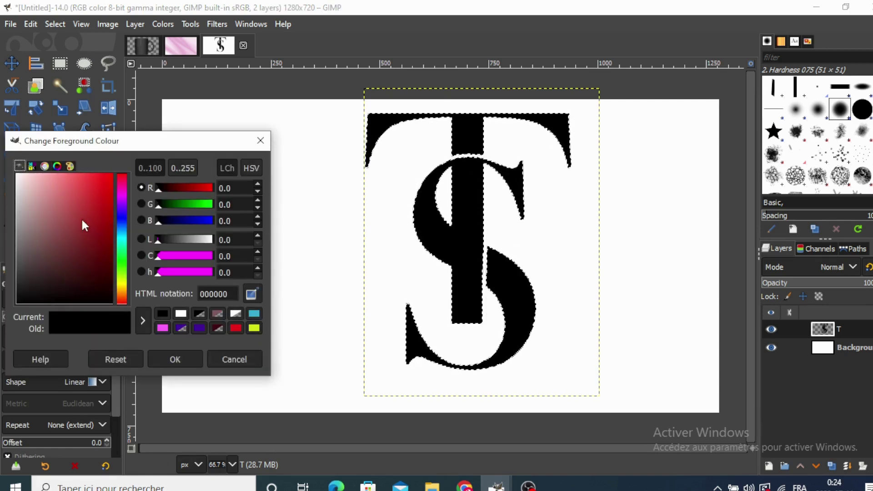
{"action": "mouse_move", "coordinate": [29, 188]}
{"action": "left_mouse_down"}
{"action": "mouse_move", "coordinate": [37, 225]}
{"action": "mouse_move", "coordinate": [29, 206]}
{"action": "mouse_move", "coordinate": [40, 195]}
{"action": "left_mouse_up"}
{"action": "mouse_move", "coordinate": [189, 188]}
{"action": "left_mouse_down"}
{"action": "mouse_move", "coordinate": [181, 188]}
{"action": "mouse_move", "coordinate": [205, 189]}
{"action": "left_mouse_up"}
{"action": "left_click", "coordinate": [187, 359]}
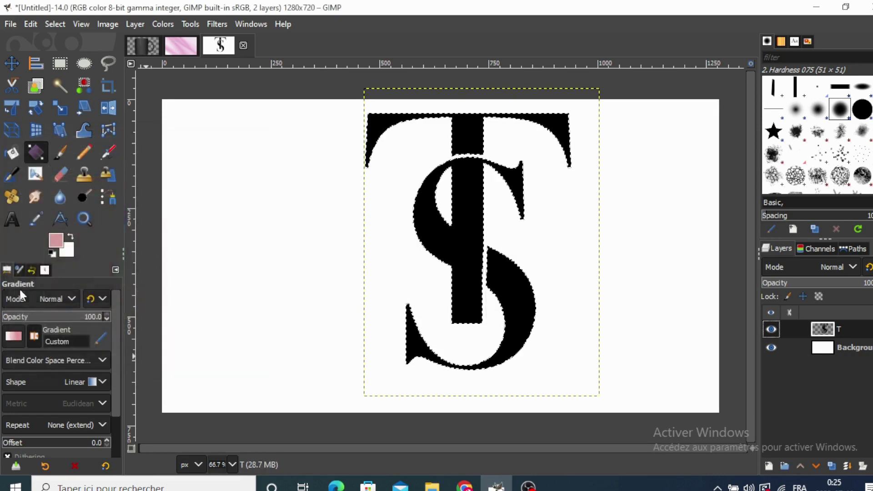
Set the background to light lavender and choose the FG to BG (HSV counter-clockwise) gradient.
{"action": "left_click", "coordinate": [67, 252]}
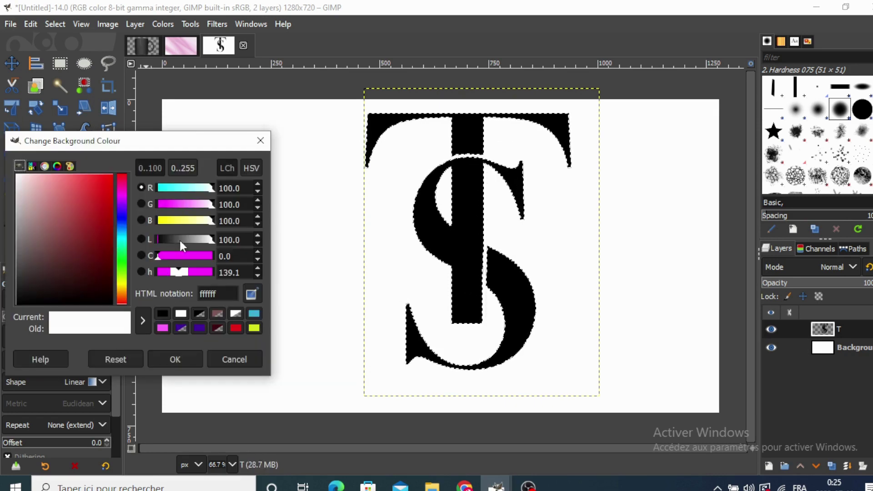
{"action": "left_click", "coordinate": [196, 239]}
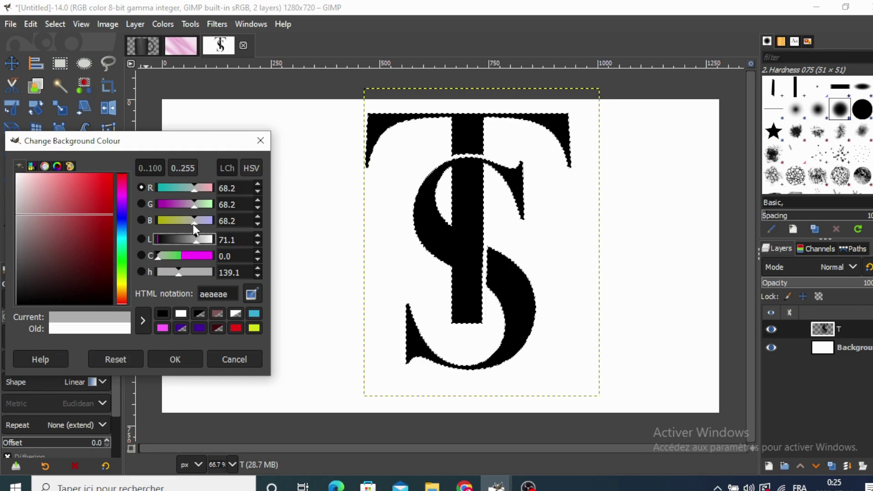
{"action": "left_click_drag", "start_coordinate": [194, 225], "coordinate": [213, 228]}
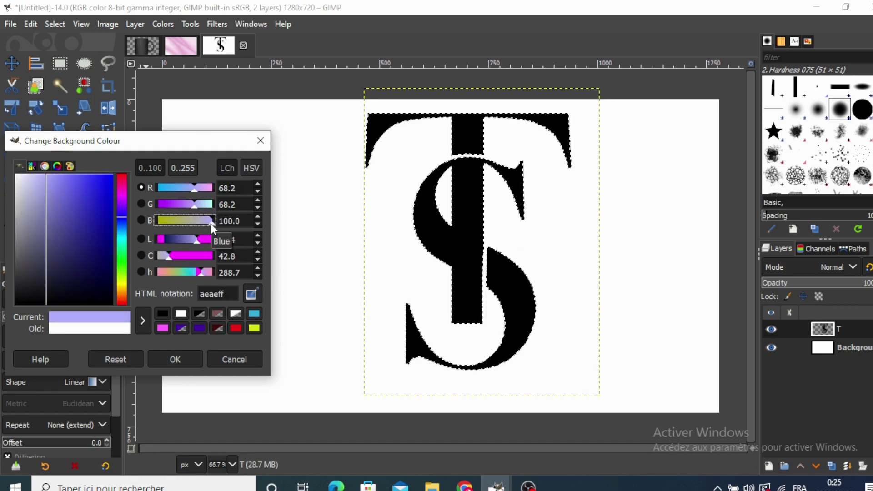
{"action": "left_click", "coordinate": [200, 360]}
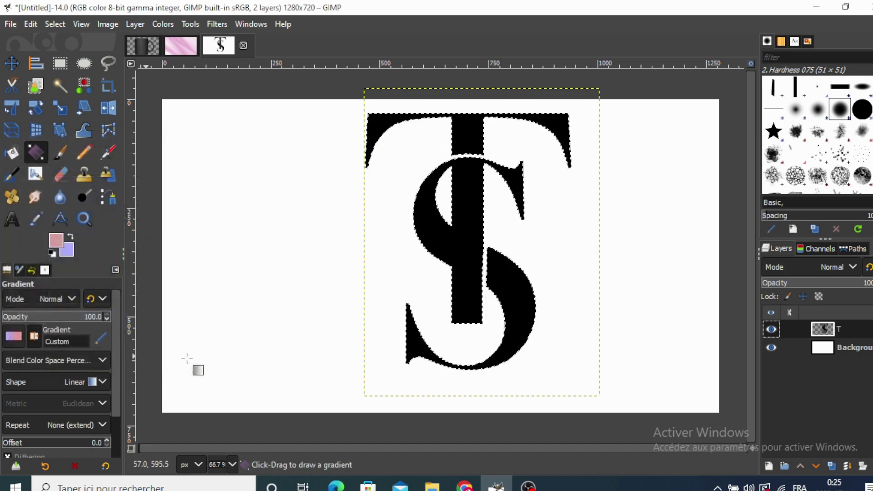
{"action": "left_click", "coordinate": [13, 336]}
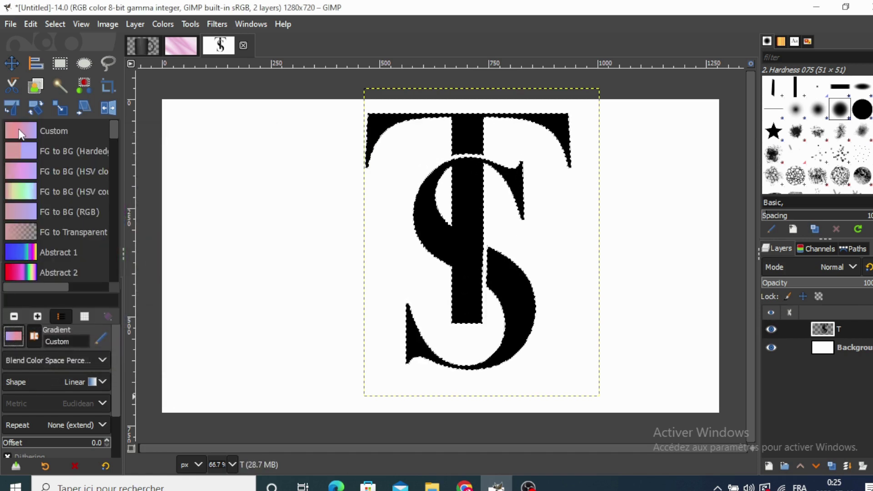
{"action": "left_click", "coordinate": [20, 191]}
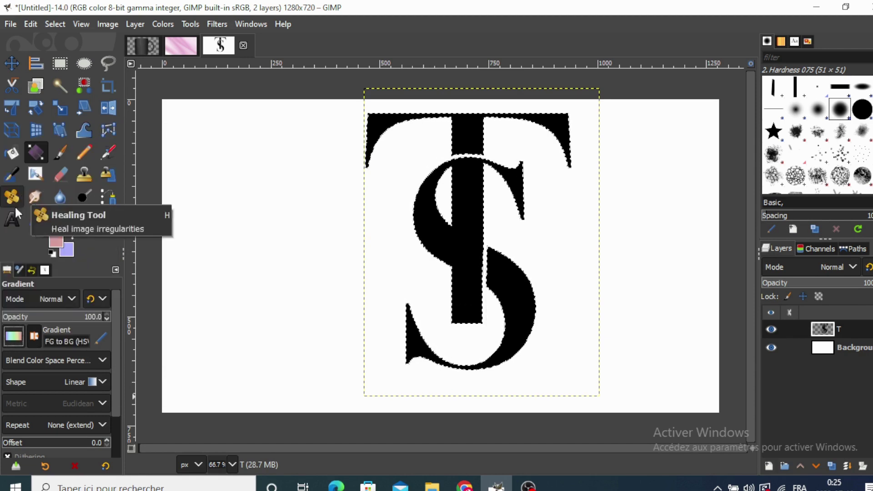
Drag a diagonal gradient across the TS letters, then clear the selection.
{"action": "mouse_move", "coordinate": [588, 120]}
{"action": "left_mouse_down"}
{"action": "mouse_move", "coordinate": [337, 372]}
{"action": "mouse_move", "coordinate": [277, 414]}
{"action": "left_mouse_up"}
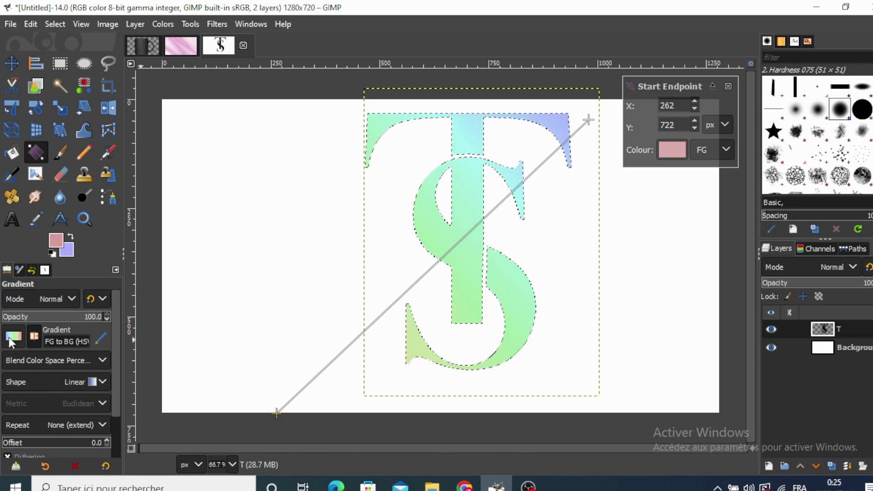
{"action": "left_click", "coordinate": [14, 336]}
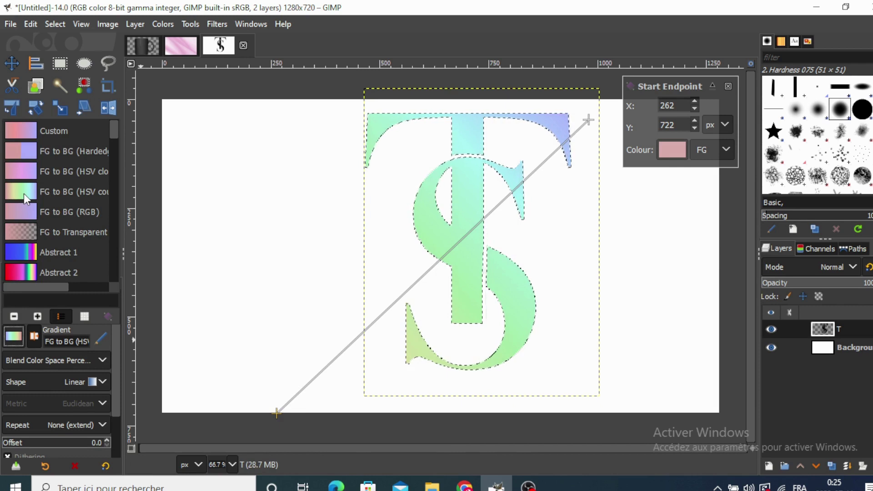
{"action": "left_click", "coordinate": [10, 66]}
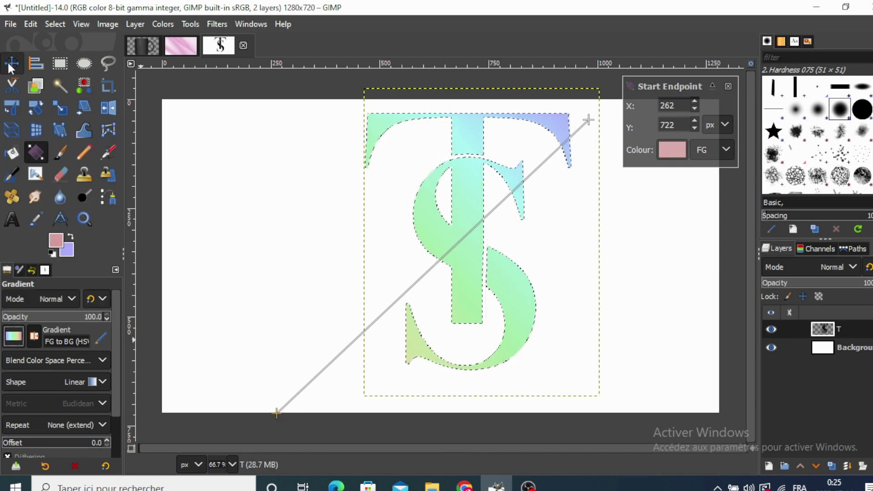
{"action": "left_click", "coordinate": [11, 66]}
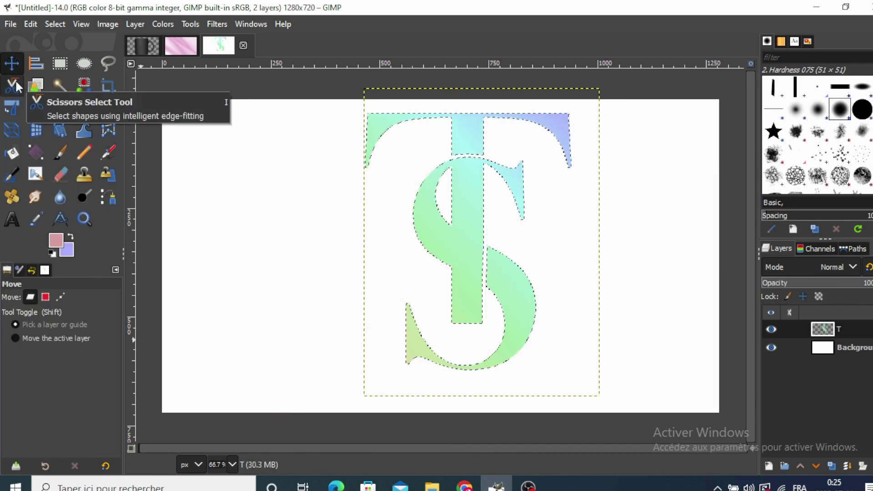
{"action": "left_click", "coordinate": [54, 24]}
{"action": "left_click", "coordinate": [56, 59]}
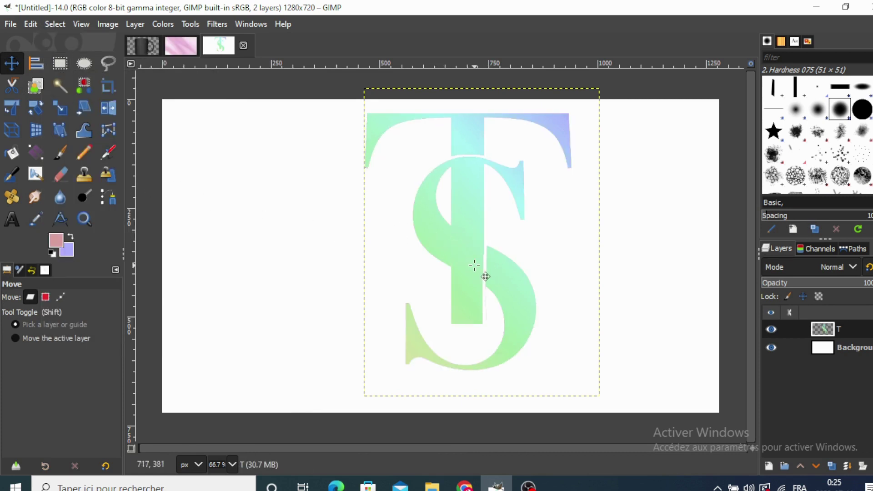
Drag the BLACK M mug image into the document, position it and shrink it slightly.
{"action": "left_click_drag", "start_coordinate": [139, 54], "coordinate": [220, 51]}
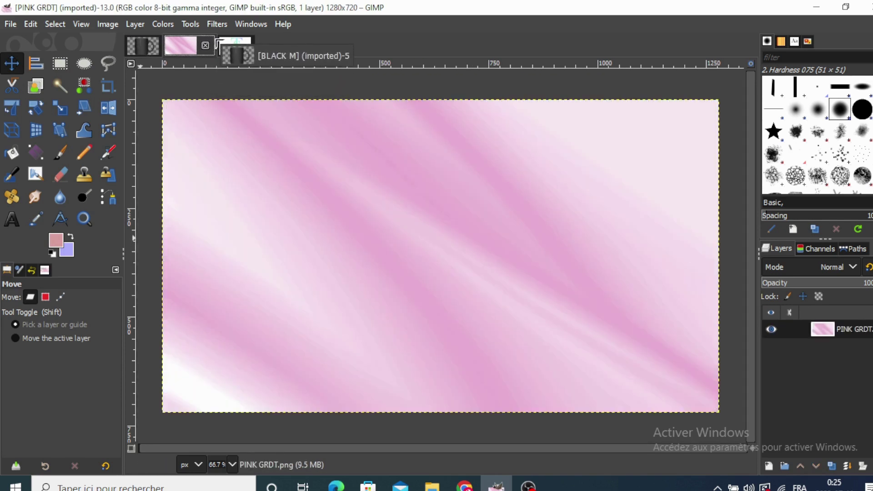
{"action": "mouse_move", "coordinate": [220, 51]}
{"action": "left_mouse_down"}
{"action": "mouse_move", "coordinate": [222, 43]}
{"action": "mouse_move", "coordinate": [288, 226]}
{"action": "left_mouse_up"}
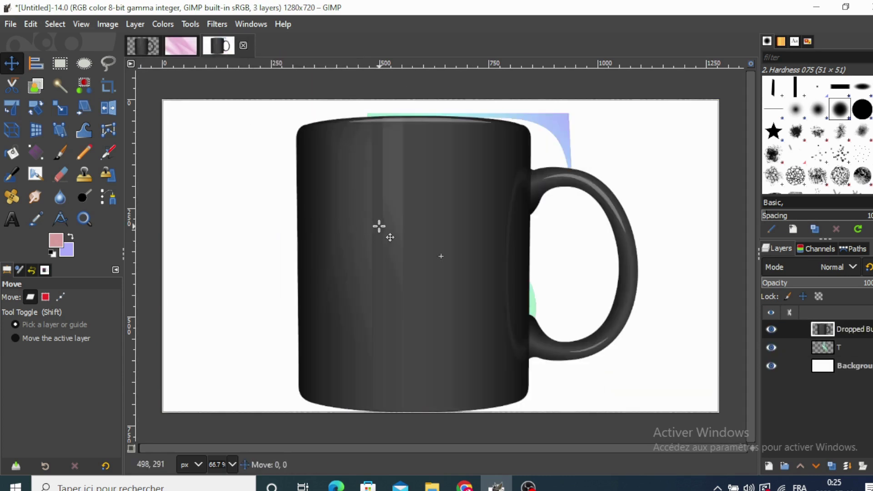
{"action": "mouse_move", "coordinate": [380, 226]}
{"action": "left_mouse_down"}
{"action": "mouse_move", "coordinate": [415, 215]}
{"action": "mouse_move", "coordinate": [407, 218]}
{"action": "left_mouse_up"}
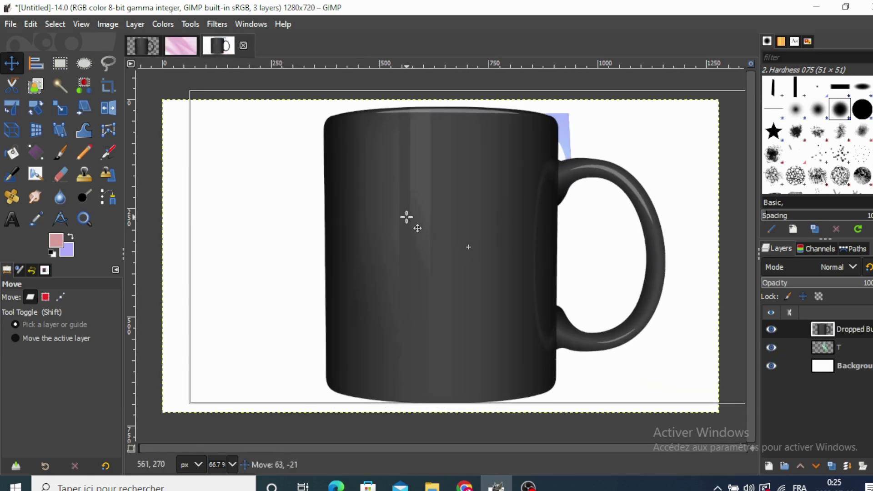
{"action": "left_click", "coordinate": [68, 106]}
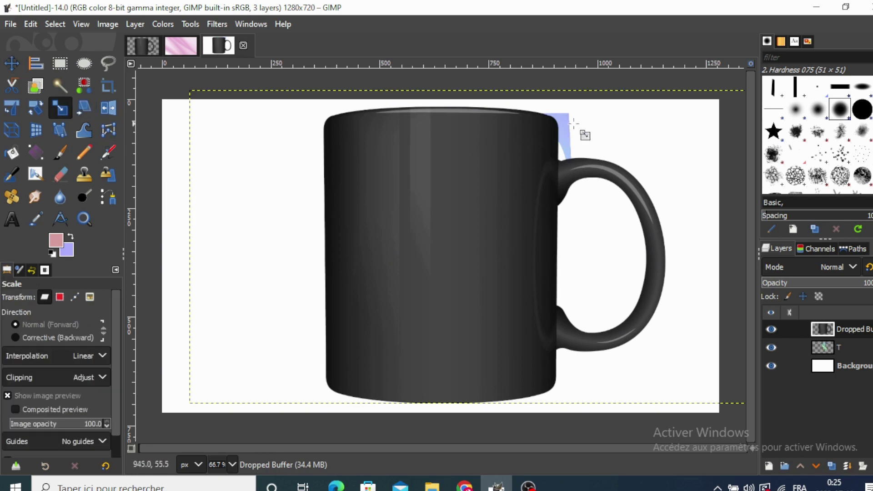
{"action": "left_click", "coordinate": [639, 121]}
{"action": "left_click_drag", "start_coordinate": [613, 145], "coordinate": [614, 166]}
{"action": "left_click", "coordinate": [706, 166]}
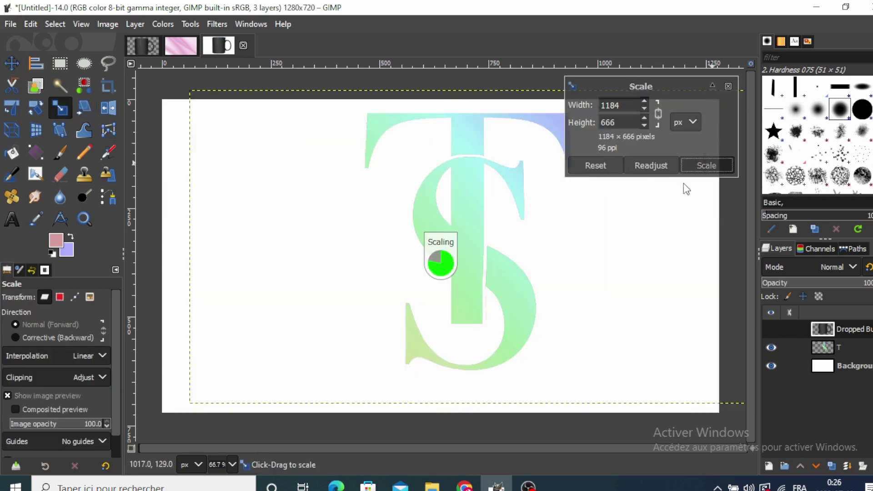
Raise the T layer above the mug, shrink the letters and move them onto the mug.
{"action": "left_click_drag", "start_coordinate": [823, 348], "coordinate": [835, 328]}
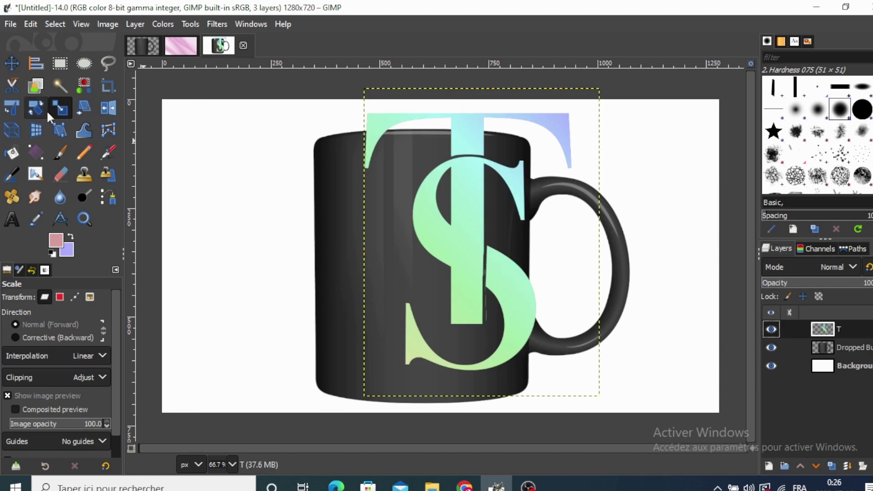
{"action": "left_click_drag", "start_coordinate": [273, 119], "coordinate": [345, 178]}
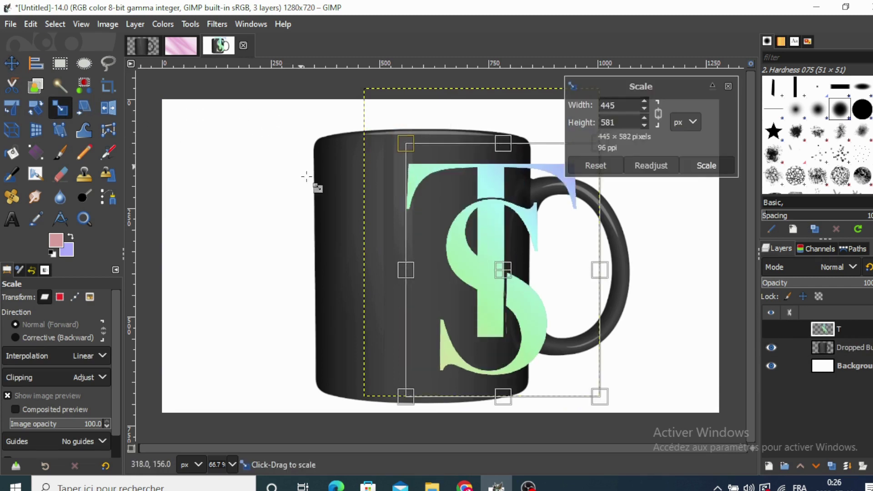
{"action": "left_click", "coordinate": [698, 167]}
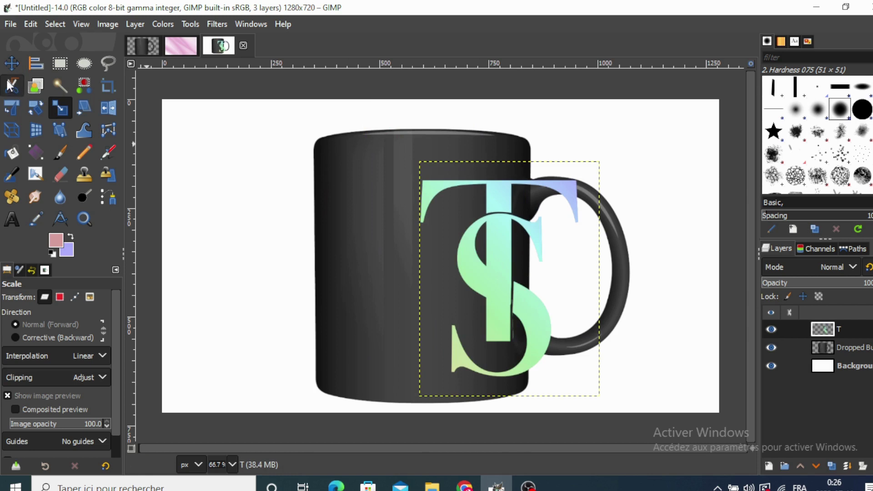
{"action": "left_click", "coordinate": [10, 64]}
{"action": "left_click_drag", "start_coordinate": [497, 276], "coordinate": [418, 265]}
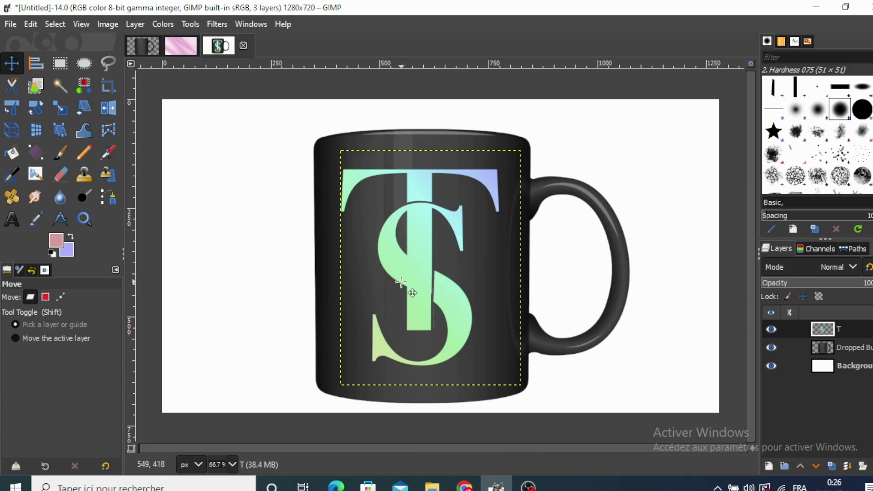
Rescale the letters and center them on the mug's body.
{"action": "left_click", "coordinate": [64, 108]}
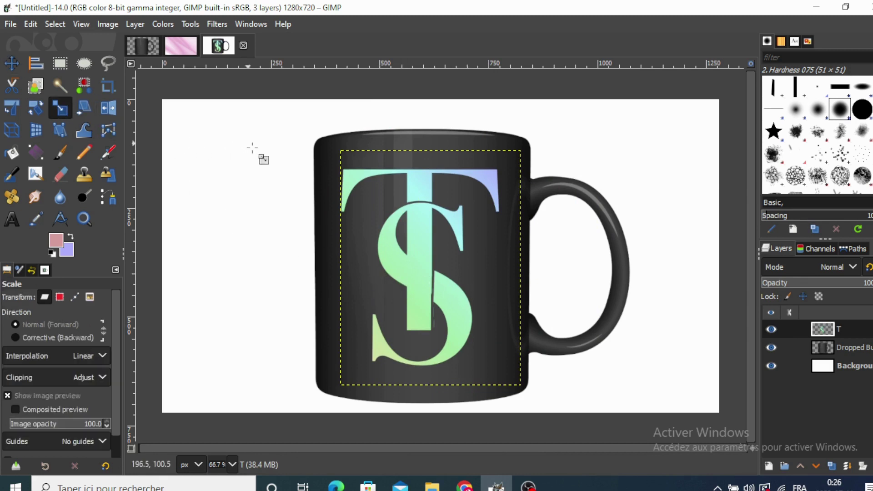
{"action": "left_click", "coordinate": [255, 177]}
{"action": "left_click", "coordinate": [706, 167]}
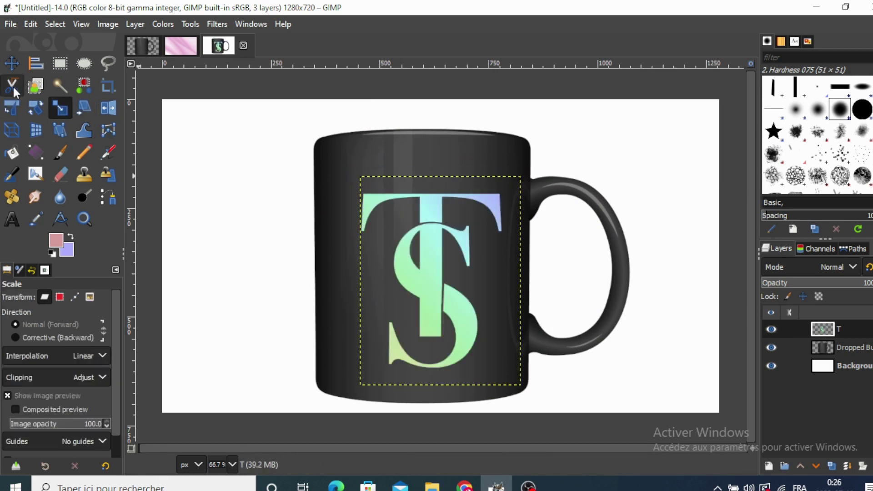
{"action": "left_click", "coordinate": [12, 63]}
{"action": "left_click_drag", "start_coordinate": [425, 269], "coordinate": [412, 250]}
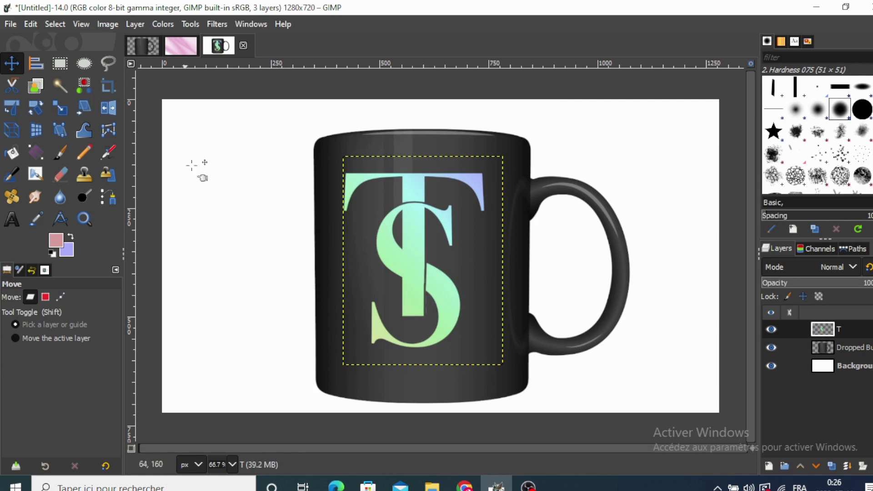
Apply Long Shadow to the TS letters with the shadow colour set to black.
{"action": "left_click", "coordinate": [217, 25]}
{"action": "mouse_move", "coordinate": [253, 167]}
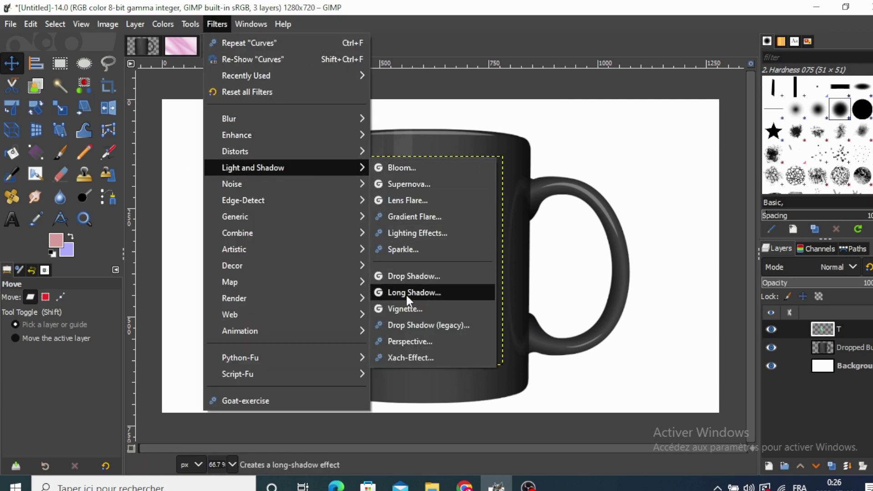
{"action": "left_click", "coordinate": [406, 293]}
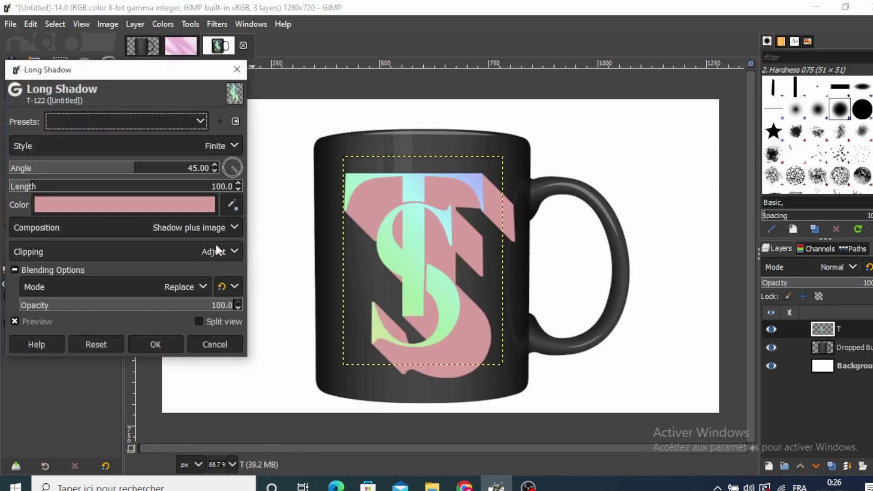
{"action": "left_click", "coordinate": [141, 204]}
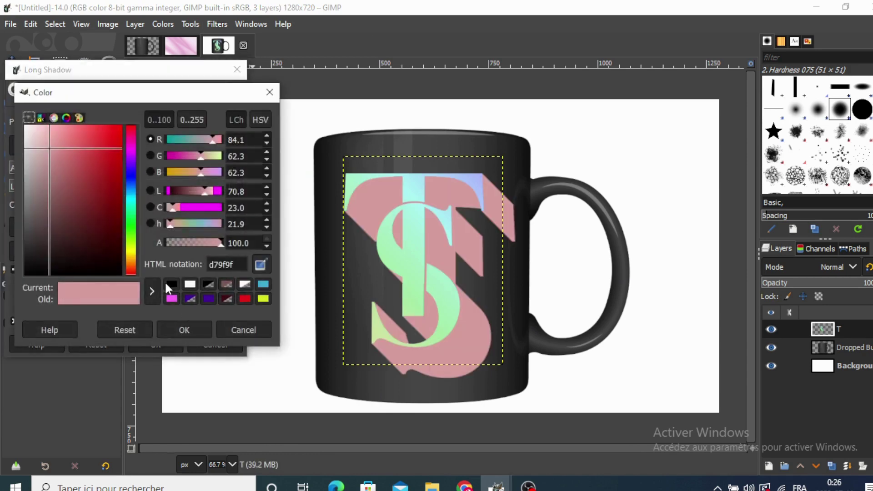
{"action": "left_click", "coordinate": [169, 285]}
{"action": "left_click", "coordinate": [180, 325]}
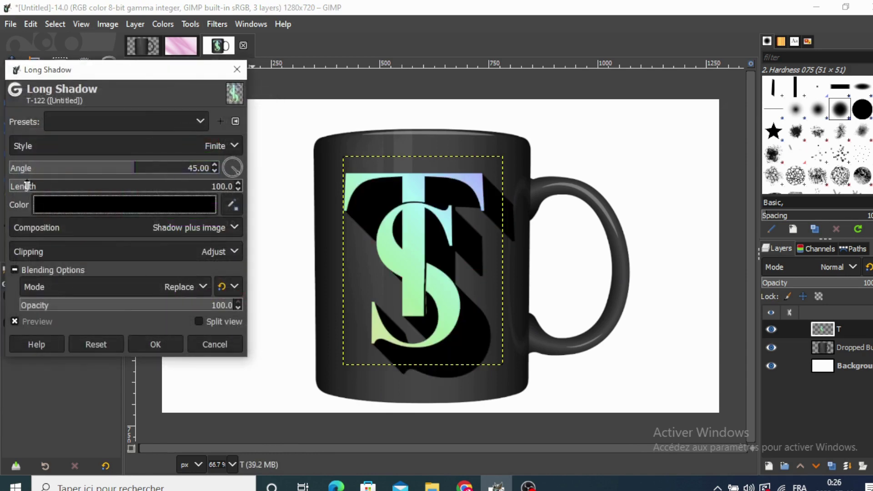
Set the shadow length to 6 and opacity to 64.3, then apply.
{"action": "left_click_drag", "start_coordinate": [28, 186], "coordinate": [11, 188]}
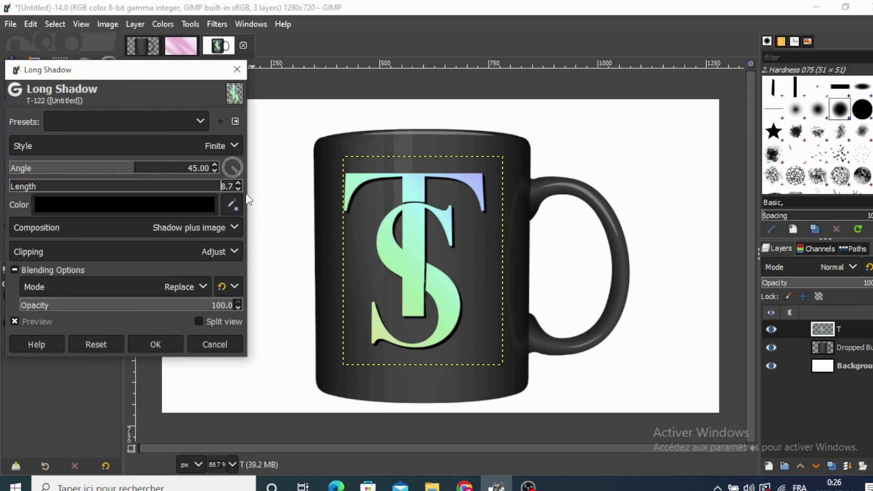
{"action": "left_click", "coordinate": [233, 187]}
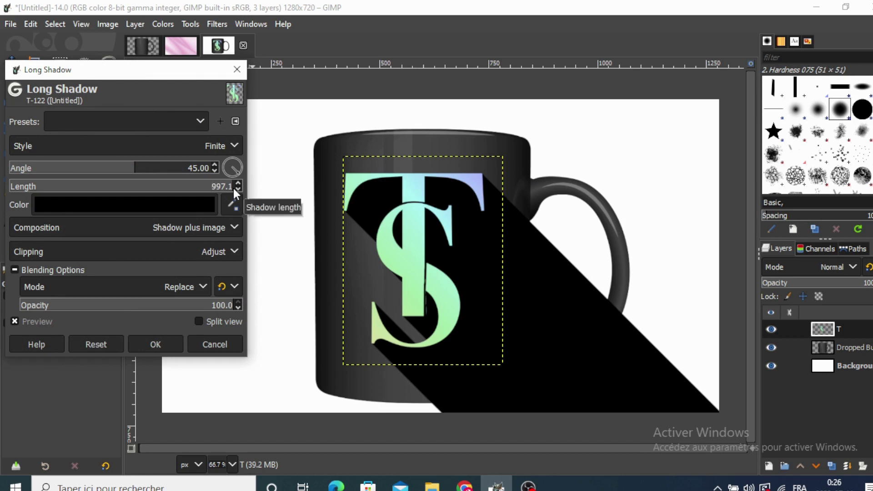
{"action": "left_click_drag", "start_coordinate": [233, 186], "coordinate": [17, 188]}
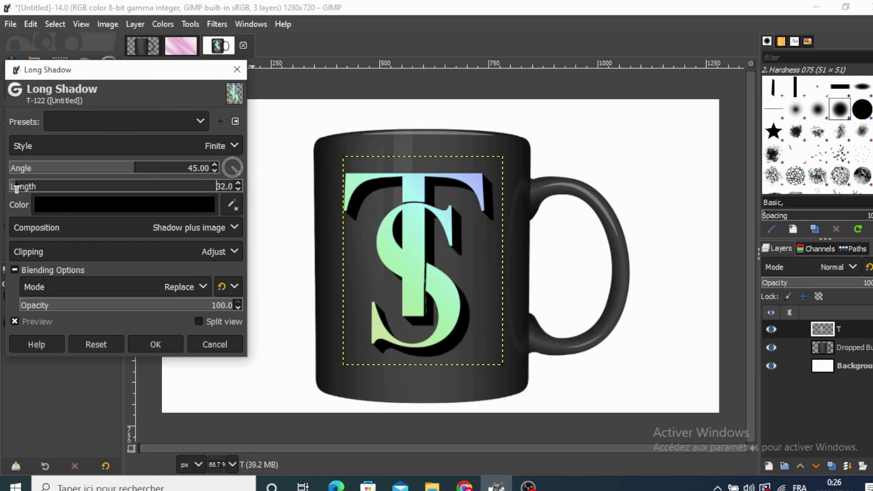
{"action": "left_click", "coordinate": [238, 189]}
{"action": "left_click", "coordinate": [238, 190]}
{"action": "left_click", "coordinate": [237, 189]}
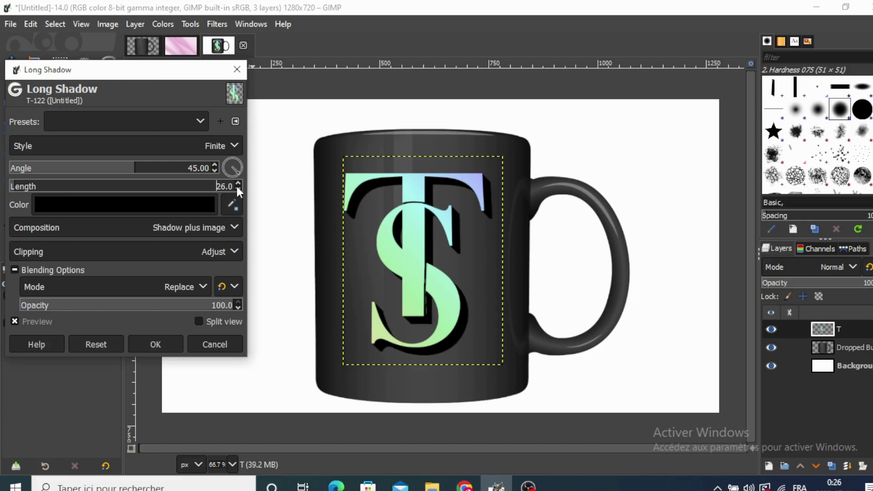
{"action": "left_click", "coordinate": [238, 189]}
{"action": "left_click", "coordinate": [238, 190]}
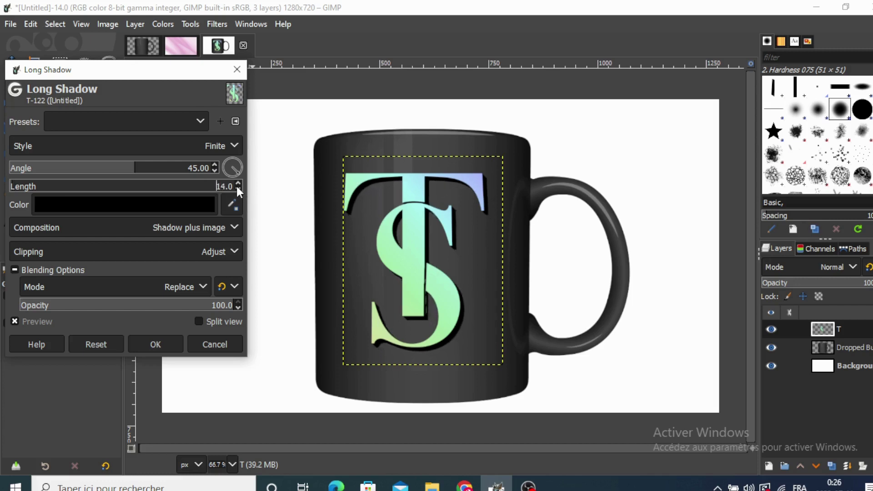
{"action": "left_click", "coordinate": [238, 189]}
{"action": "left_click", "coordinate": [238, 188]}
{"action": "left_click", "coordinate": [238, 189]}
{"action": "left_click", "coordinate": [238, 189]}
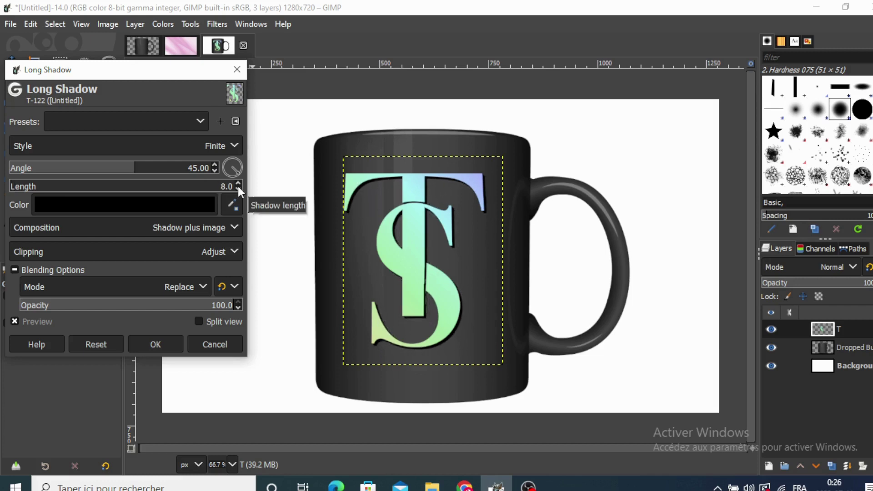
{"action": "left_click", "coordinate": [238, 189]}
{"action": "left_click", "coordinate": [238, 188]}
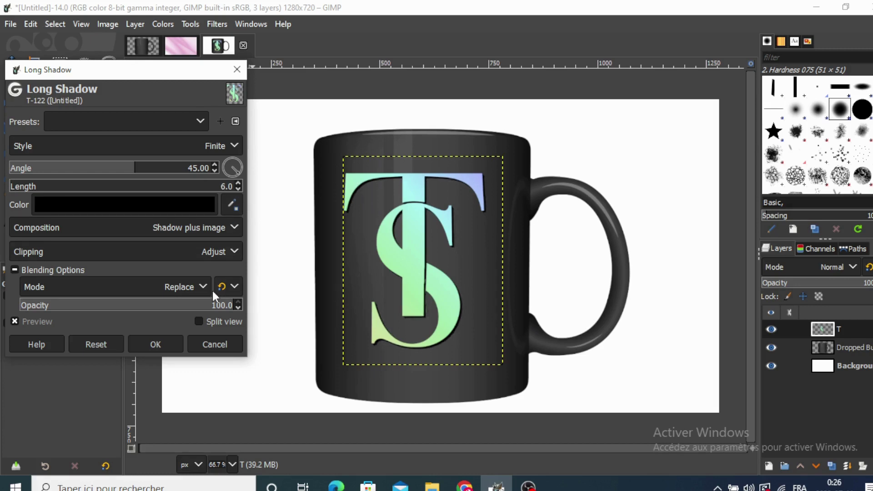
{"action": "left_click_drag", "start_coordinate": [213, 304], "coordinate": [158, 306]}
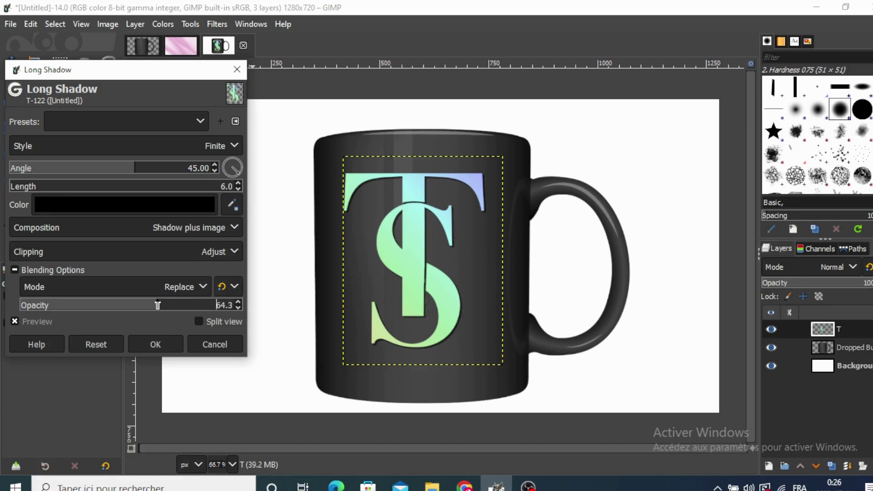
{"action": "left_click", "coordinate": [156, 345]}
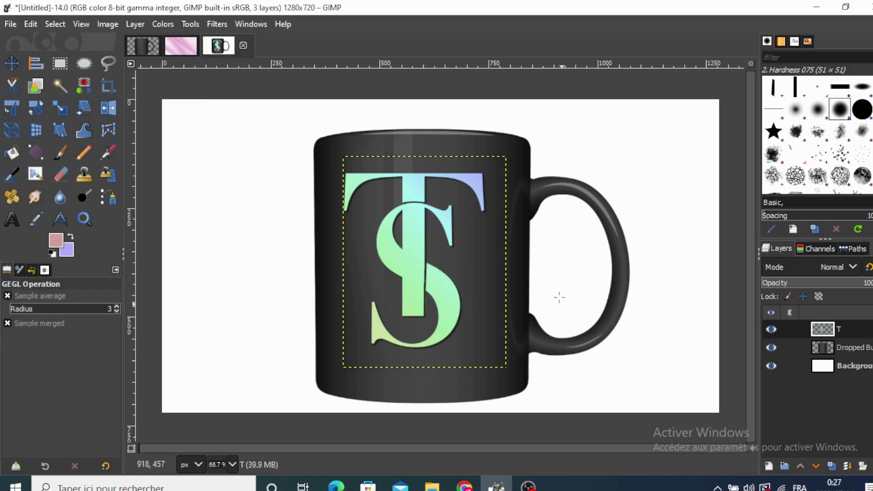
Reopen and close Long Shadow, then nudge the T layer slightly right.
{"action": "key", "text": "shift+ctrl+f"}
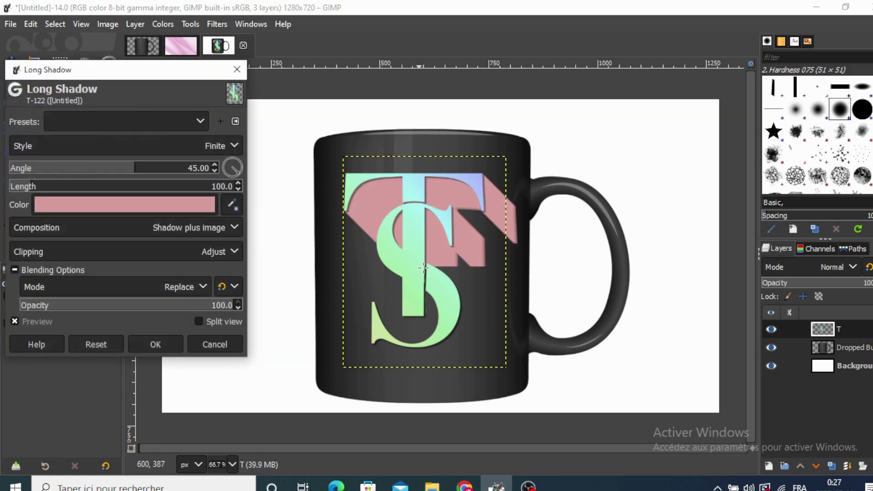
{"action": "left_click", "coordinate": [236, 71]}
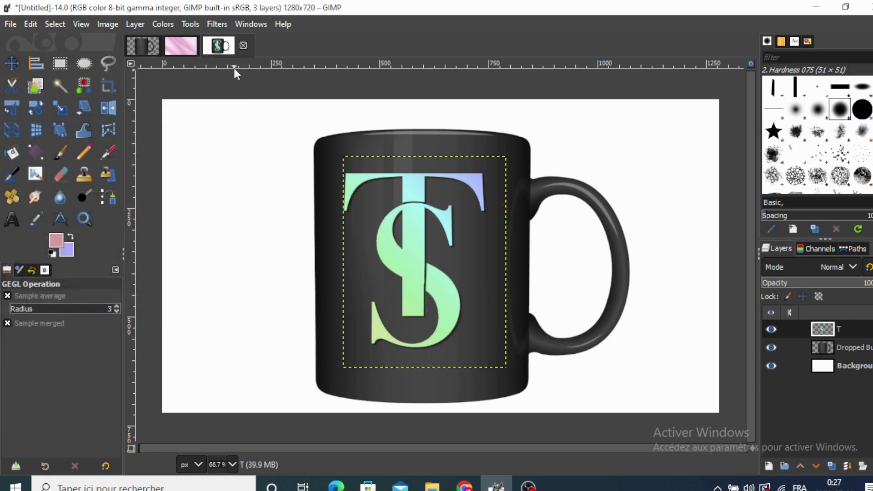
{"action": "left_click", "coordinate": [12, 63]}
{"action": "left_click_drag", "start_coordinate": [423, 271], "coordinate": [415, 259]}
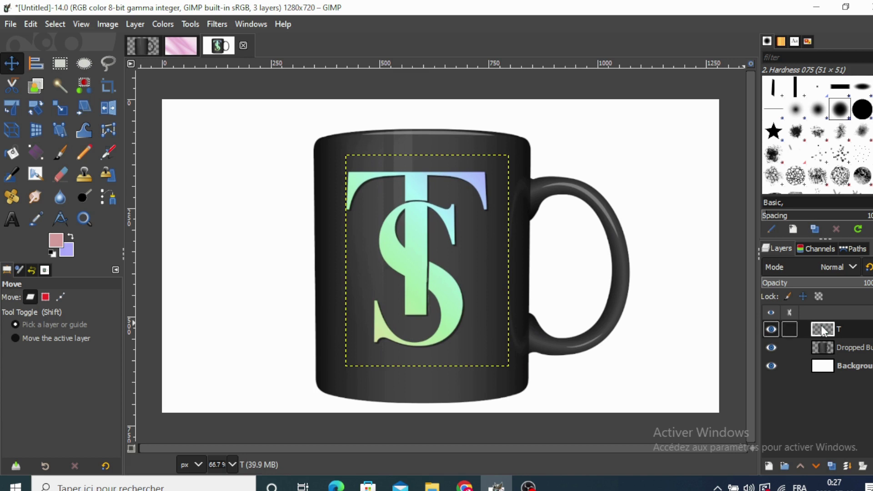
Merge the T layer down into the mug and tilt it about 20°.
{"action": "right_click", "coordinate": [821, 326]}
{"action": "left_click", "coordinate": [750, 168]}
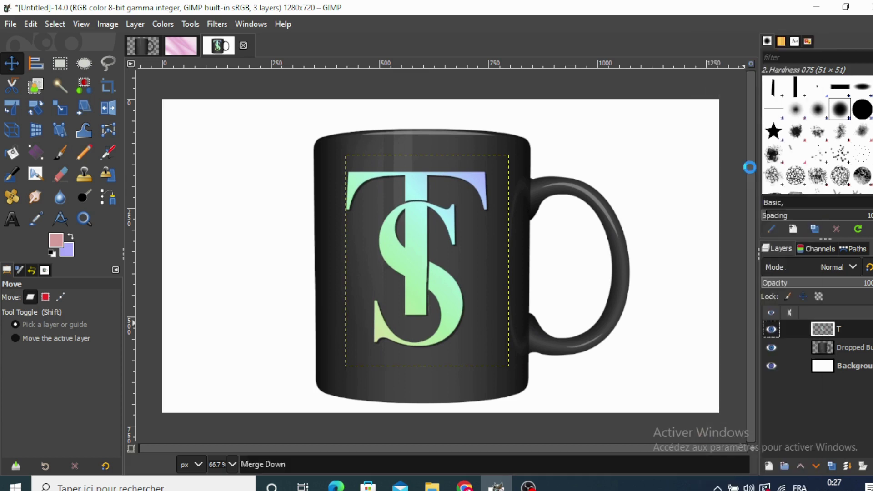
{"action": "left_click", "coordinate": [36, 110]}
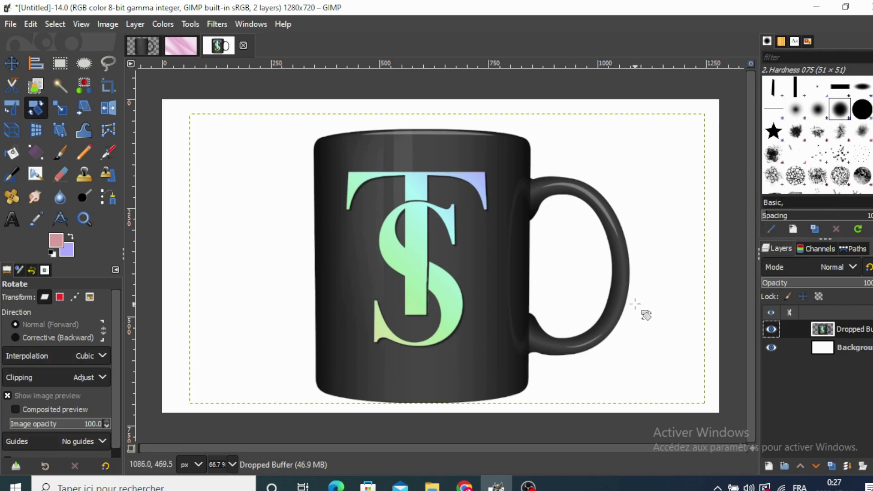
{"action": "left_click_drag", "start_coordinate": [650, 304], "coordinate": [597, 350]}
{"action": "left_click", "coordinate": [705, 182]}
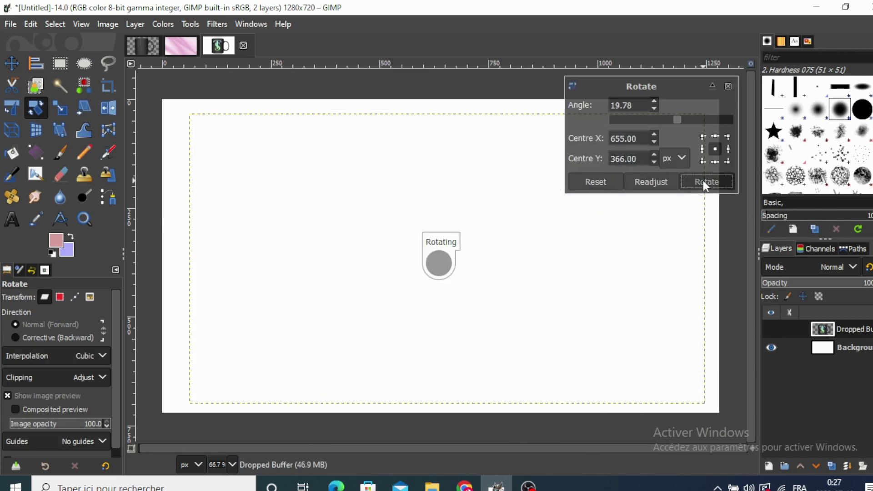
Enlarge the tilted mug and move it up and left.
{"action": "left_click", "coordinate": [60, 107]}
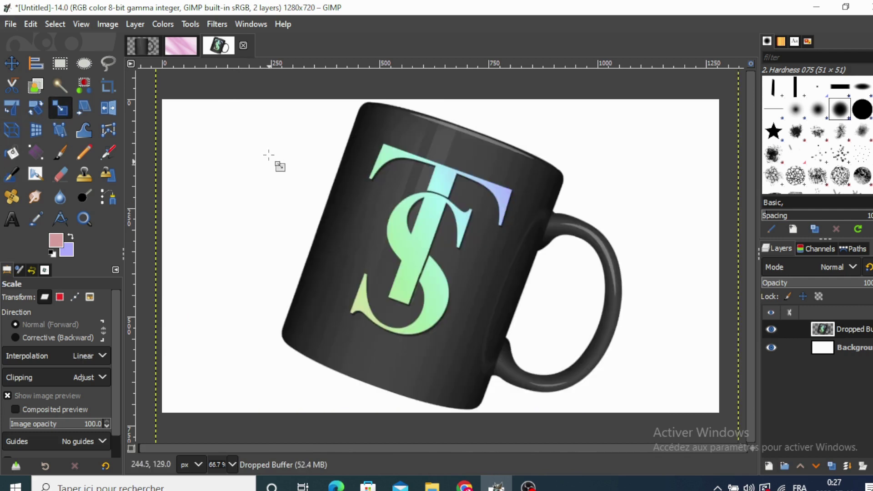
{"action": "left_click_drag", "start_coordinate": [277, 141], "coordinate": [302, 200]}
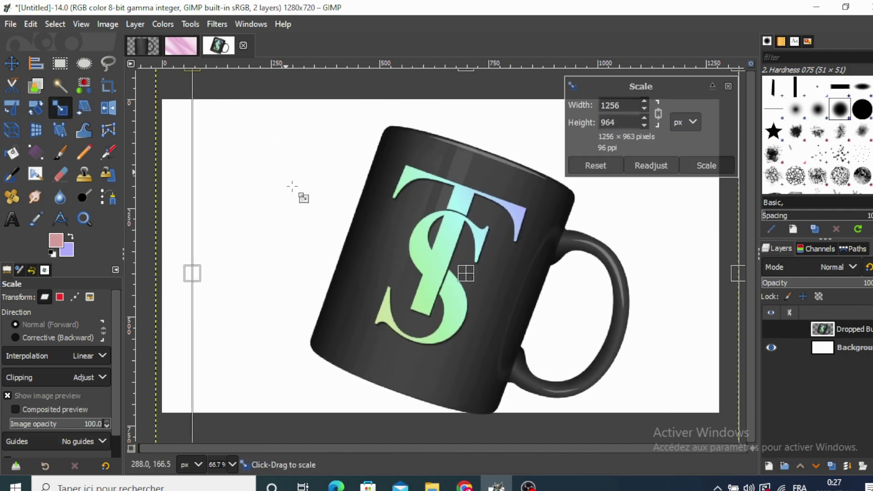
{"action": "left_click", "coordinate": [707, 166]}
{"action": "left_click", "coordinate": [11, 63]}
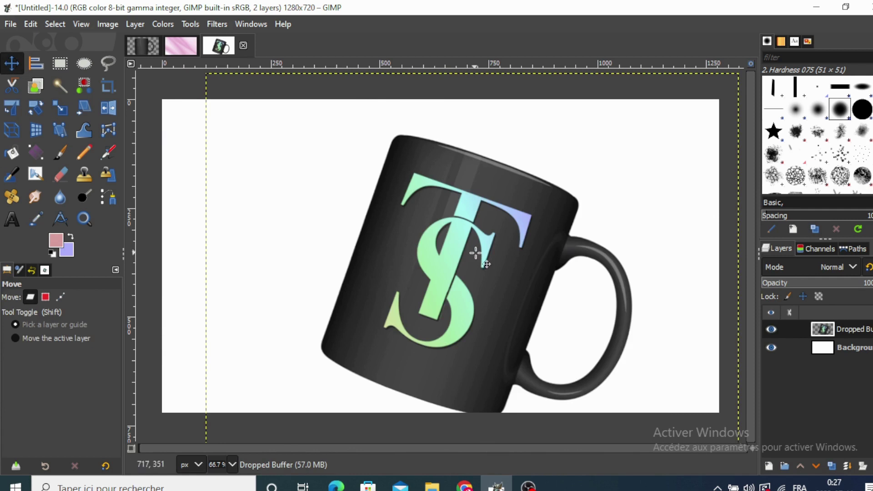
{"action": "left_click_drag", "start_coordinate": [475, 252], "coordinate": [451, 233]}
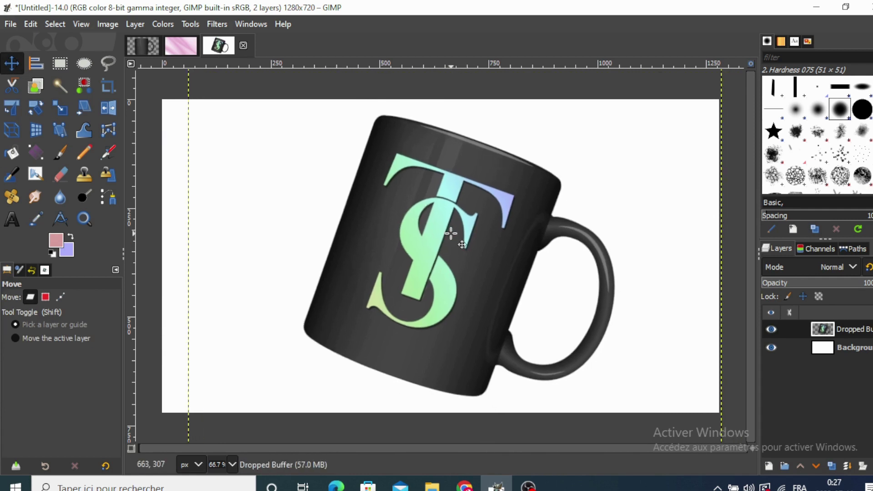
Rotate the mug 4.22° more, rescale it, and shift it up-left.
{"action": "left_click", "coordinate": [32, 111]}
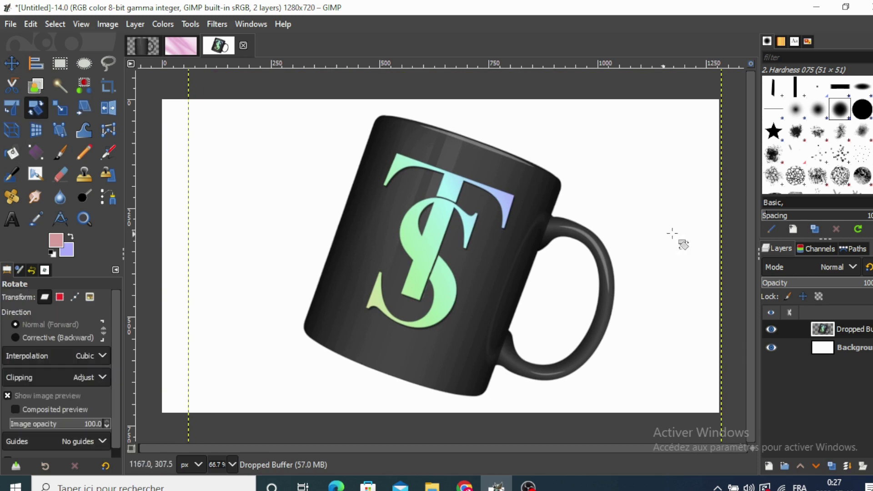
{"action": "left_click_drag", "start_coordinate": [659, 244], "coordinate": [659, 254]}
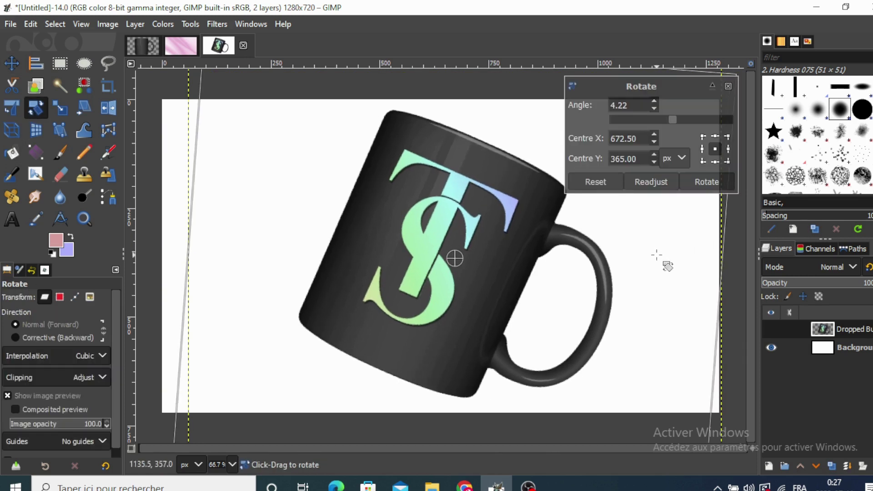
{"action": "left_click", "coordinate": [707, 182]}
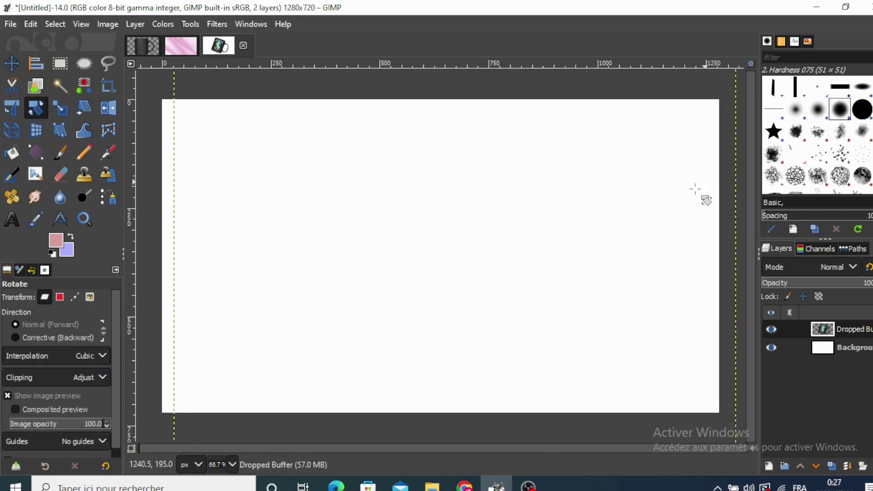
{"action": "left_click", "coordinate": [60, 110]}
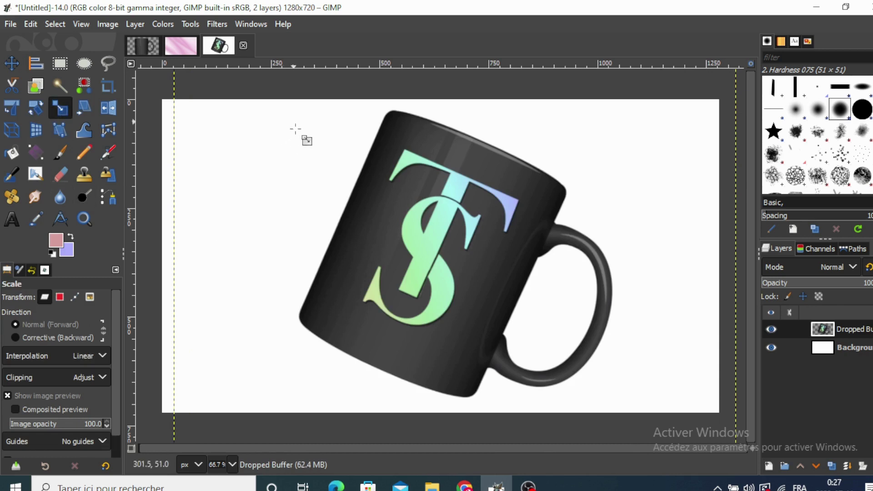
{"action": "left_click", "coordinate": [304, 140]}
{"action": "left_click", "coordinate": [706, 166]}
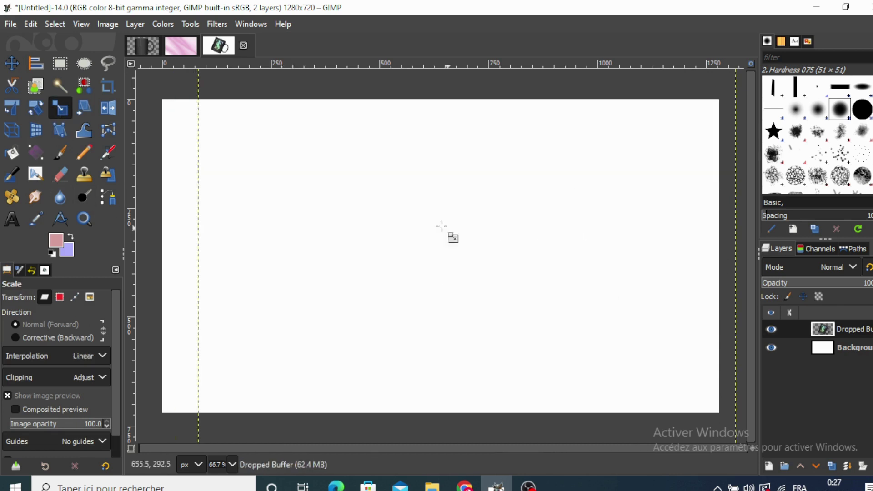
{"action": "left_click", "coordinate": [12, 63]}
{"action": "left_click_drag", "start_coordinate": [447, 254], "coordinate": [434, 244]}
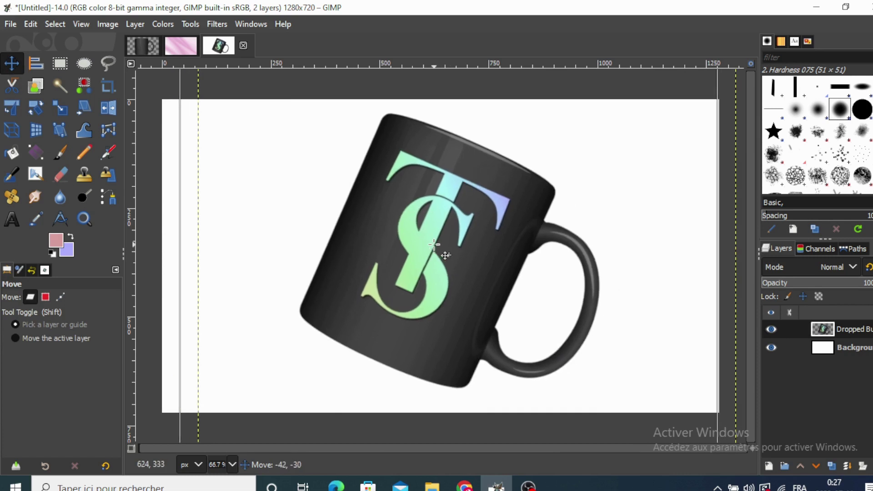
{"action": "left_click", "coordinate": [217, 24]}
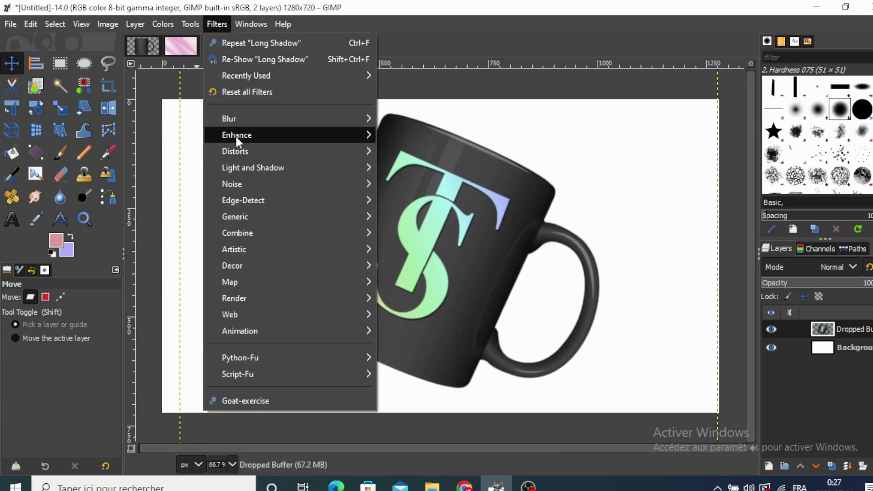
Add a black Long Shadow to the mug with length reduced to about 73.
{"action": "mouse_move", "coordinate": [253, 168]}
{"action": "left_click", "coordinate": [418, 288]}
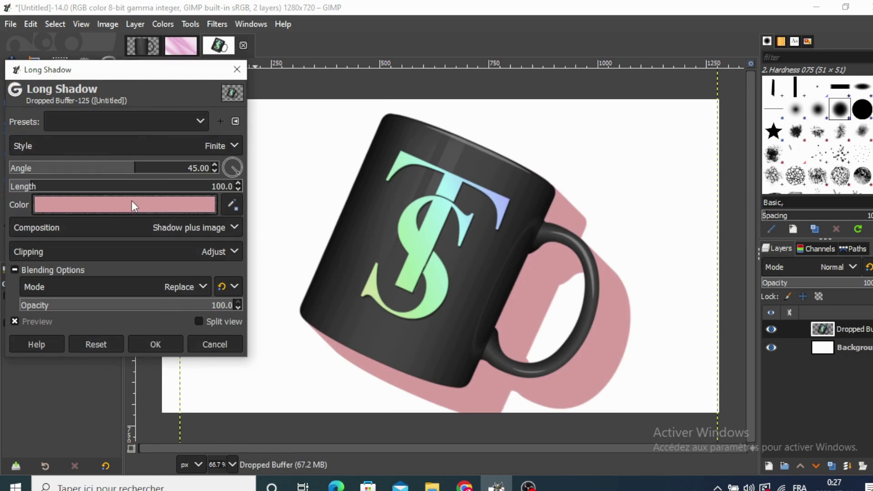
{"action": "left_click", "coordinate": [132, 200]}
{"action": "left_click", "coordinate": [167, 283]}
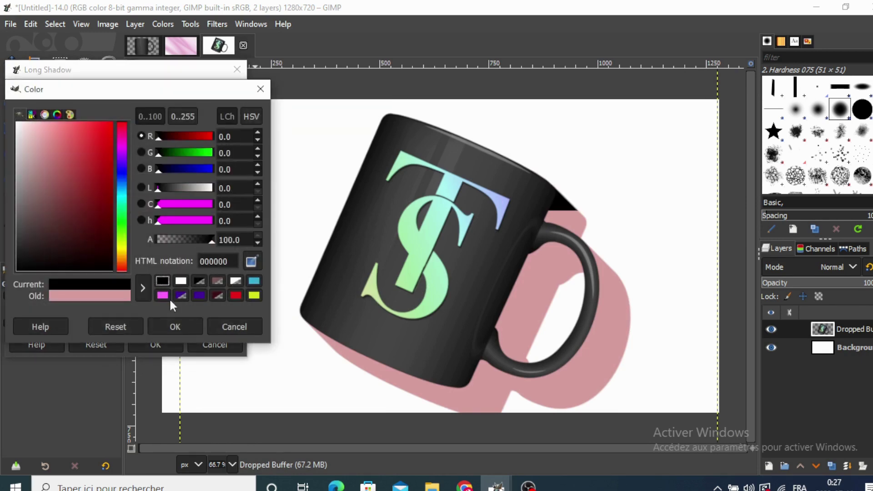
{"action": "left_click", "coordinate": [178, 325]}
{"action": "left_click_drag", "start_coordinate": [66, 189], "coordinate": [26, 189]}
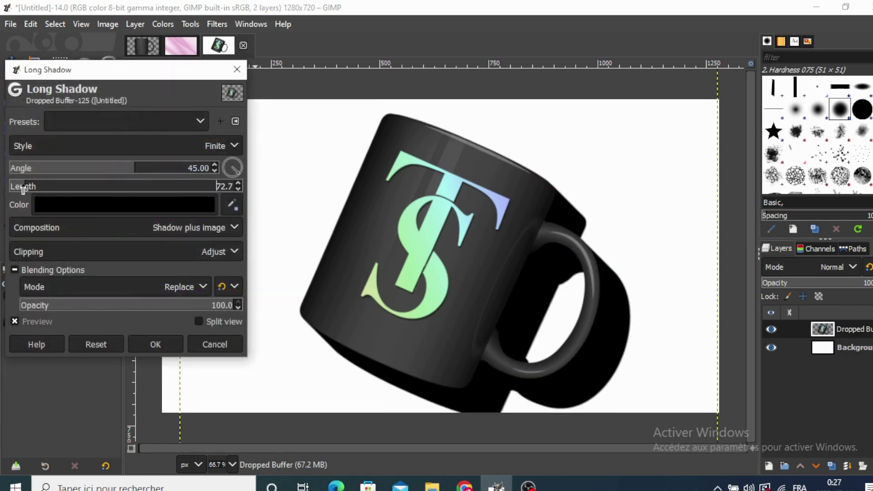